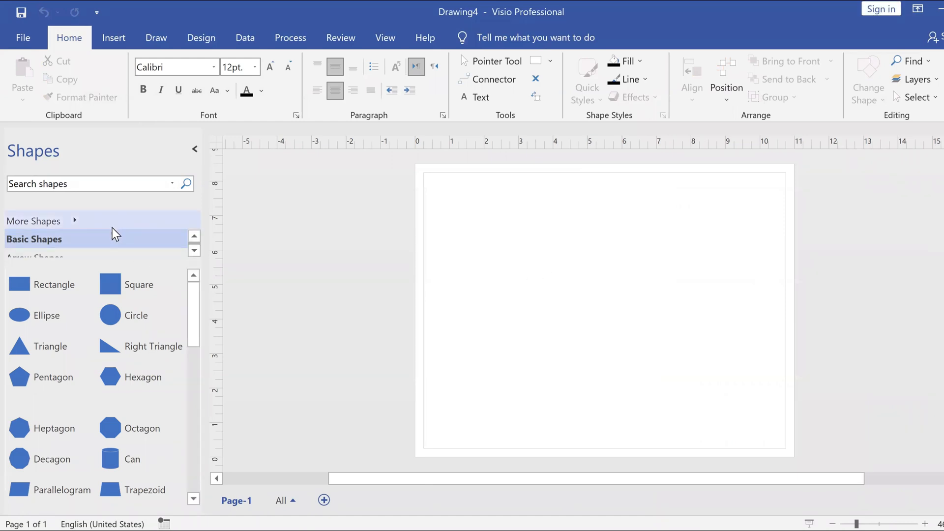
Step: Add the Process Engineering stencils Equipment - Vessels, Instruments, Pipelines, Valves and Fittings, and Equipment - General
{"action": "scroll", "coordinate": [116, 238], "scroll_direction": "down", "scroll_amount": 3}
{"action": "scroll", "coordinate": [125, 241], "scroll_direction": "up", "scroll_amount": 4}
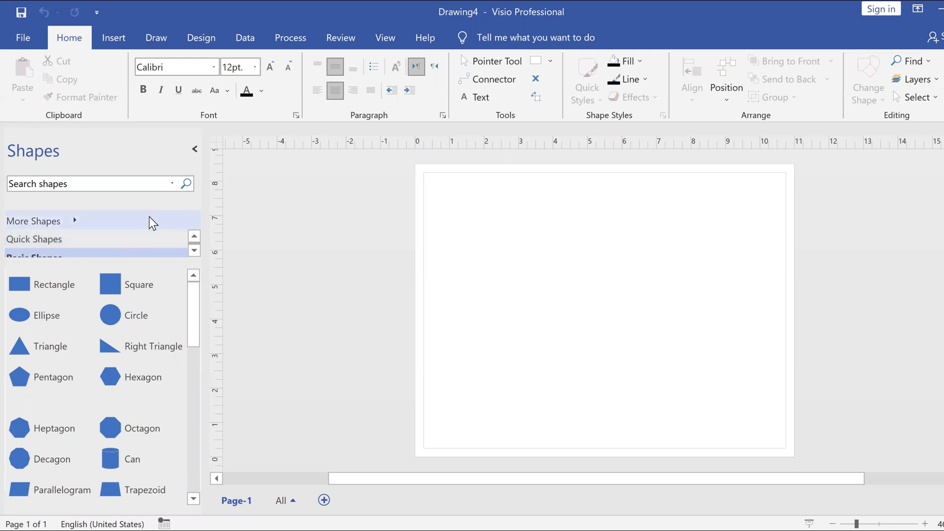
{"action": "left_click", "coordinate": [148, 222]}
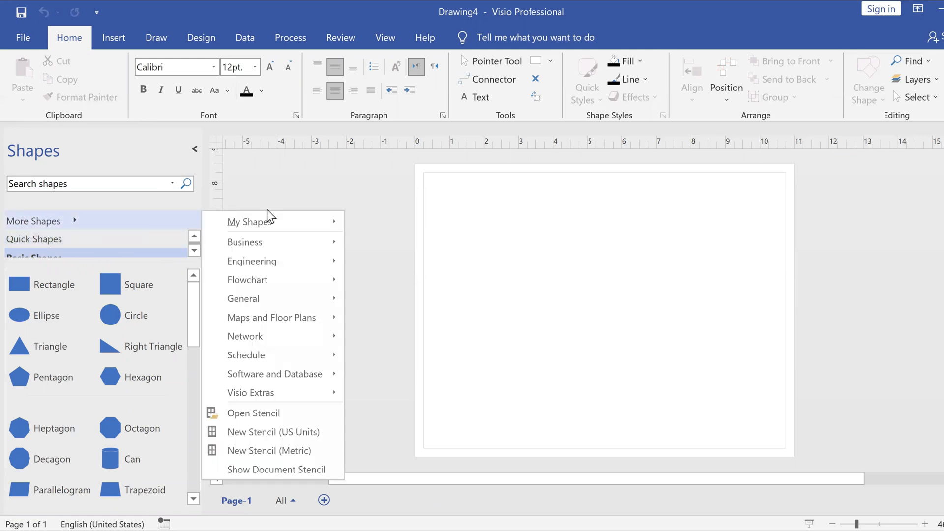
{"action": "mouse_move", "coordinate": [278, 257]}
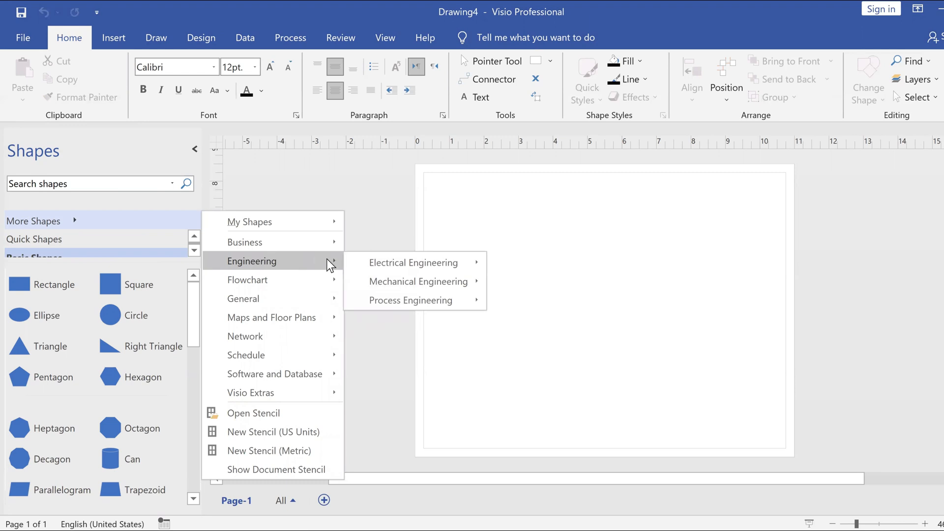
{"action": "mouse_move", "coordinate": [387, 301]}
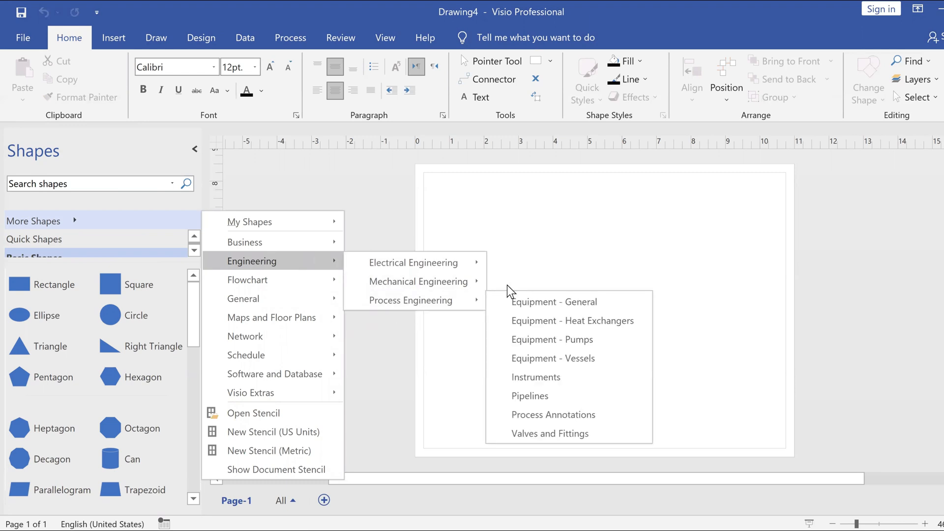
{"action": "left_click", "coordinate": [546, 359]}
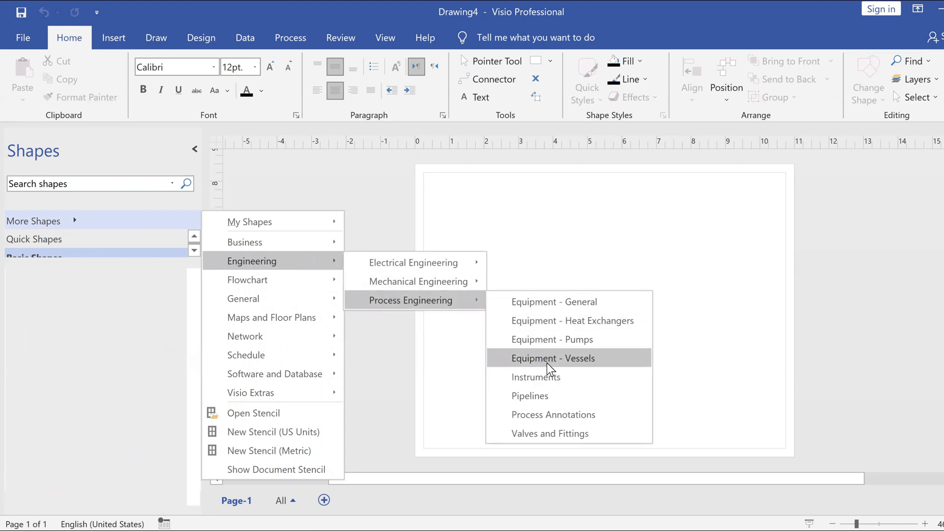
{"action": "left_click", "coordinate": [545, 377]}
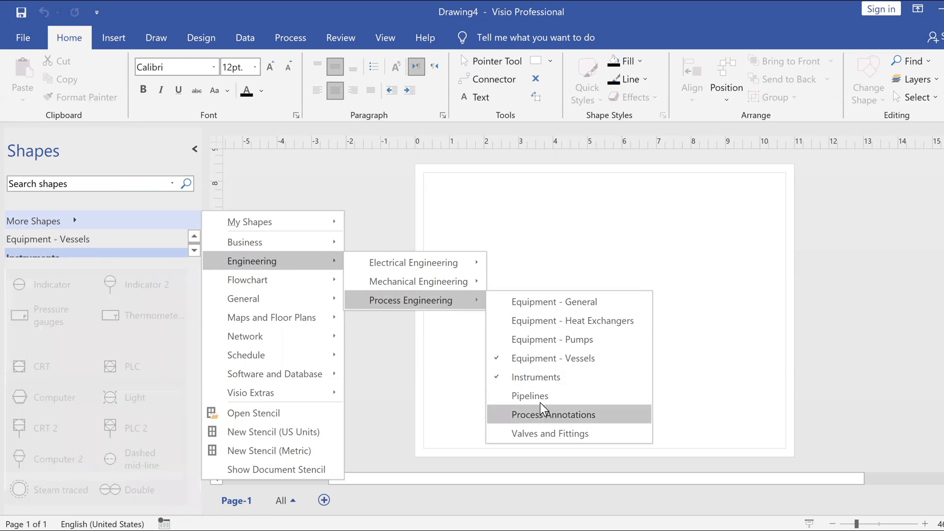
{"action": "left_click", "coordinate": [541, 397]}
{"action": "left_click", "coordinate": [549, 435]}
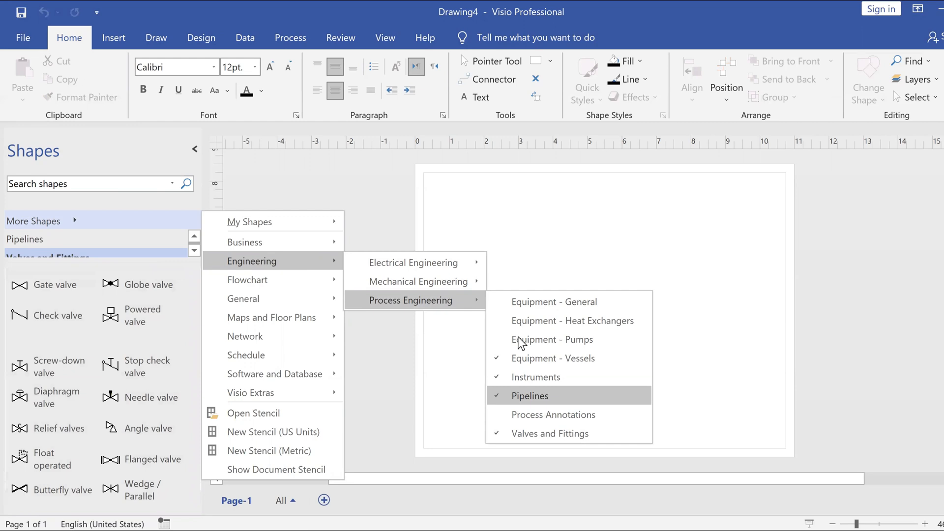
{"action": "left_click", "coordinate": [521, 301]}
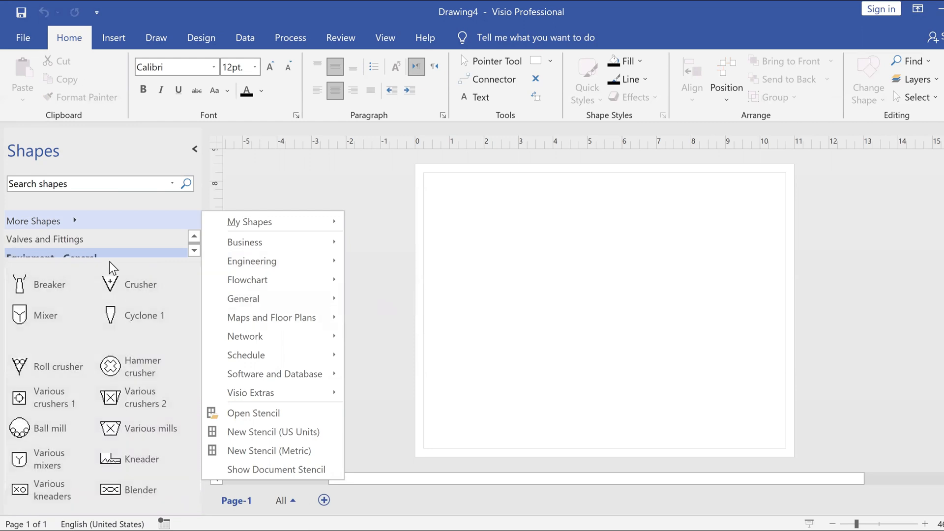
Step: Place a Major PipelineR shape from the Pipelines stencil on the blank page, about 2 inches from its left edge
{"action": "scroll", "coordinate": [92, 233], "scroll_direction": "down", "scroll_amount": 1}
{"action": "scroll", "coordinate": [93, 233], "scroll_direction": "up", "scroll_amount": 4}
{"action": "scroll", "coordinate": [96, 238], "scroll_direction": "down", "scroll_amount": 2}
{"action": "scroll", "coordinate": [98, 244], "scroll_direction": "down", "scroll_amount": 1}
{"action": "left_click", "coordinate": [95, 244]}
{"action": "scroll", "coordinate": [89, 248], "scroll_direction": "up", "scroll_amount": 5}
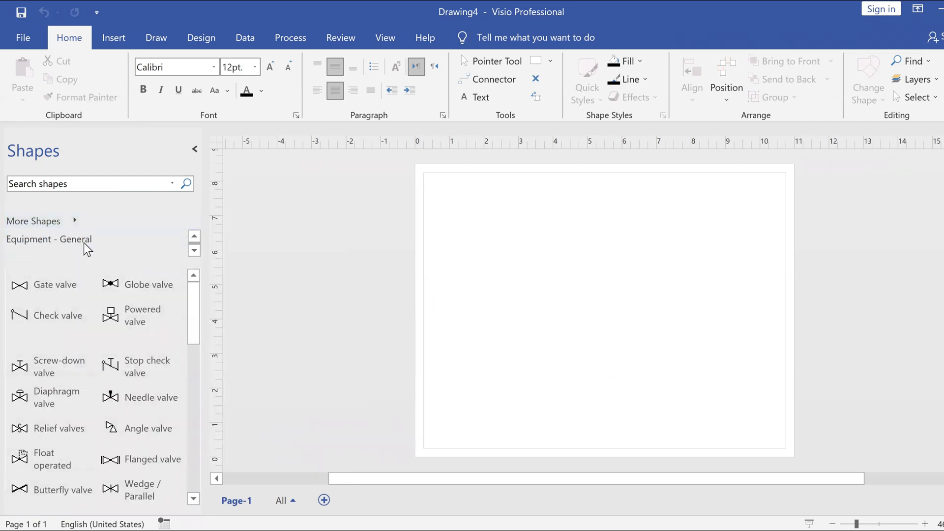
{"action": "scroll", "coordinate": [89, 249], "scroll_direction": "down", "scroll_amount": 2}
{"action": "scroll", "coordinate": [87, 248], "scroll_direction": "up", "scroll_amount": 1}
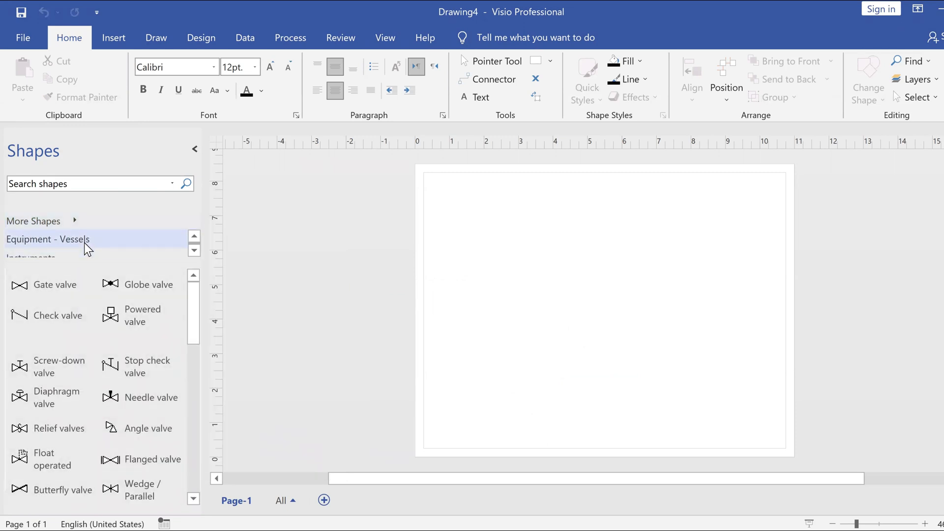
{"action": "scroll", "coordinate": [88, 249], "scroll_direction": "down", "scroll_amount": 2}
{"action": "left_click", "coordinate": [84, 240]}
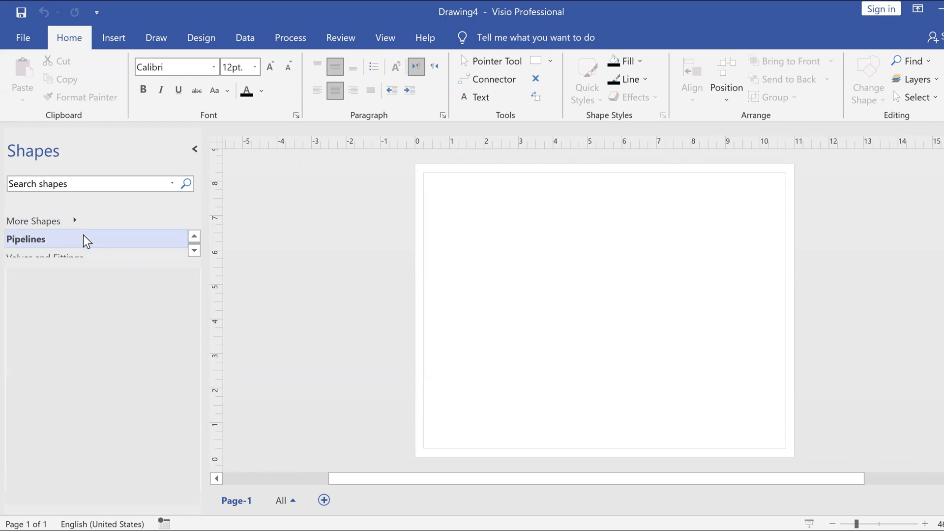
{"action": "left_click_drag", "start_coordinate": [43, 294], "coordinate": [492, 288]}
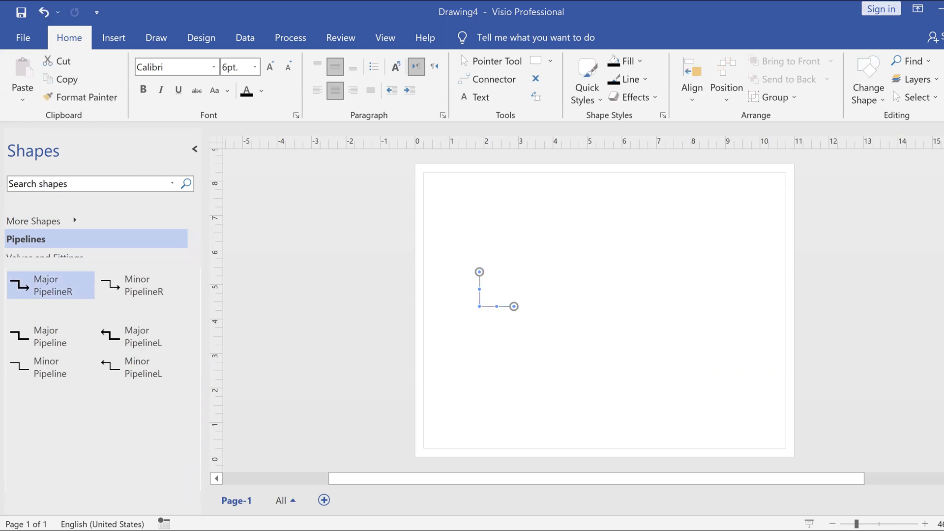
Step: Switch to the P&ID course presentation in PowerPoint and copy the process diagram picture on slide 35
{"action": "mouse_move", "coordinate": [630, 529]}
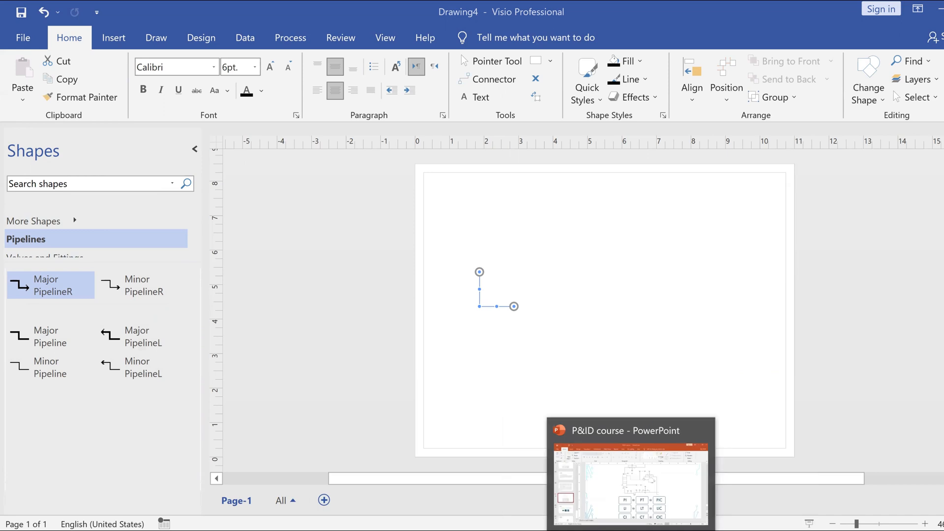
{"action": "left_click", "coordinate": [620, 502]}
{"action": "left_click", "coordinate": [491, 250]}
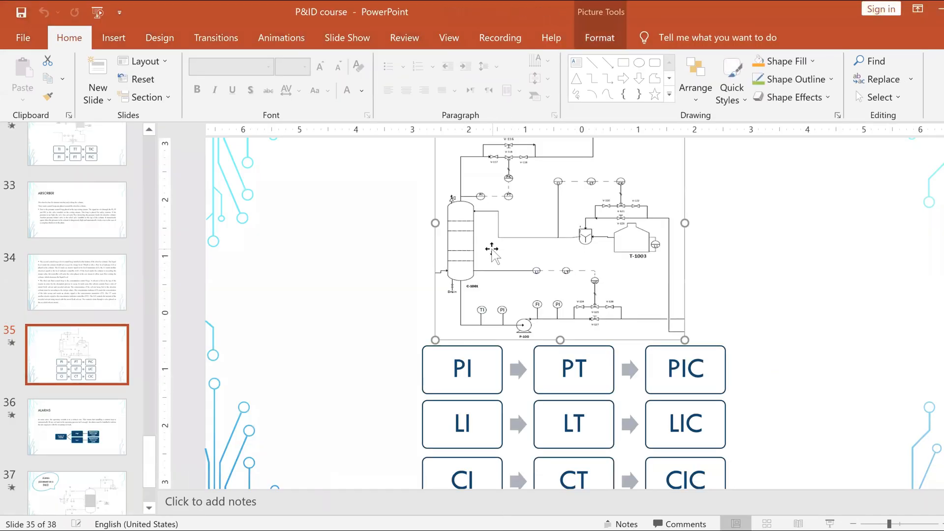
{"action": "key", "text": "ctrl+c"}
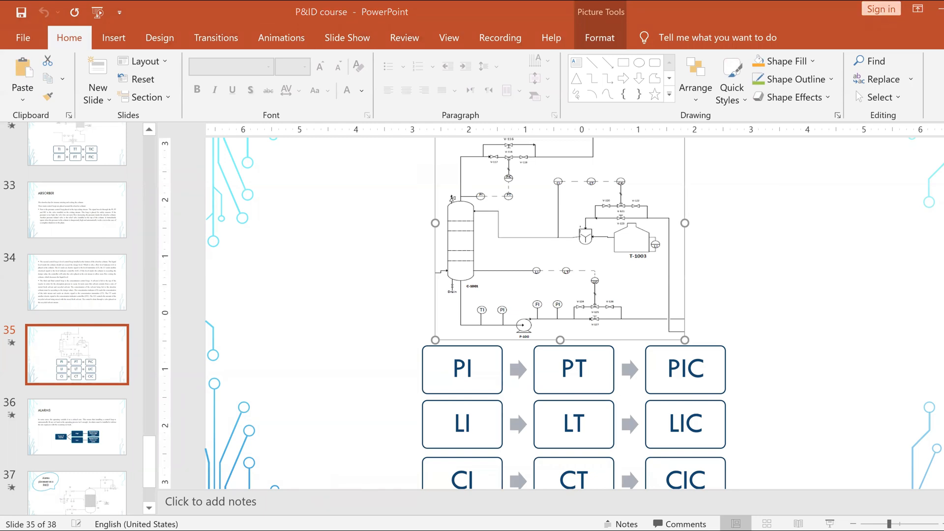
Step: Return to Drawing4 in Visio, paste the diagram picture and move it beyond the right edge of the original page area
{"action": "mouse_move", "coordinate": [562, 497]}
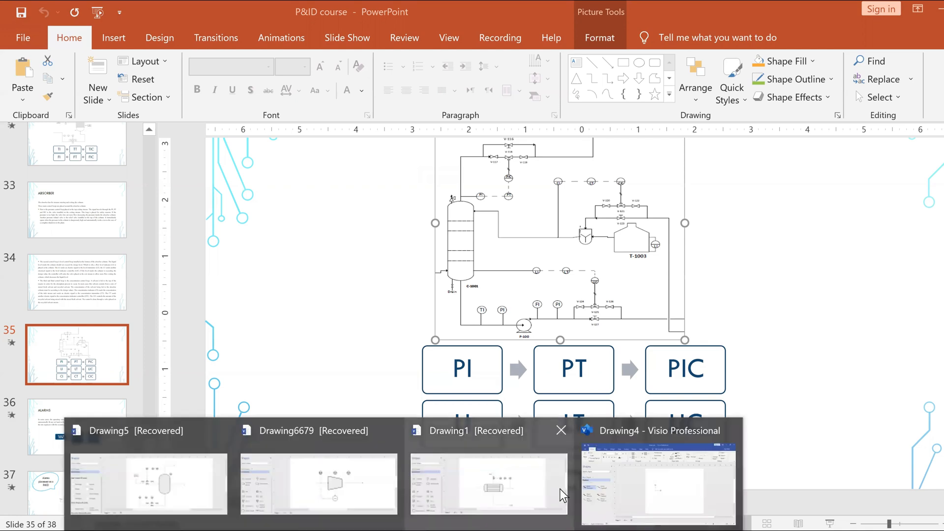
{"action": "left_click", "coordinate": [678, 480]}
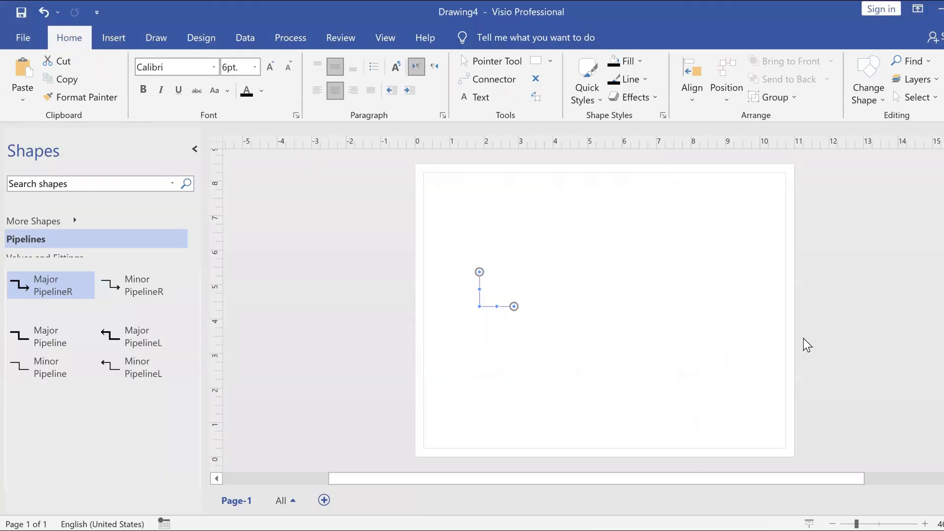
{"action": "key", "text": "ctrl+v"}
{"action": "left_click_drag", "start_coordinate": [784, 340], "coordinate": [839, 254]}
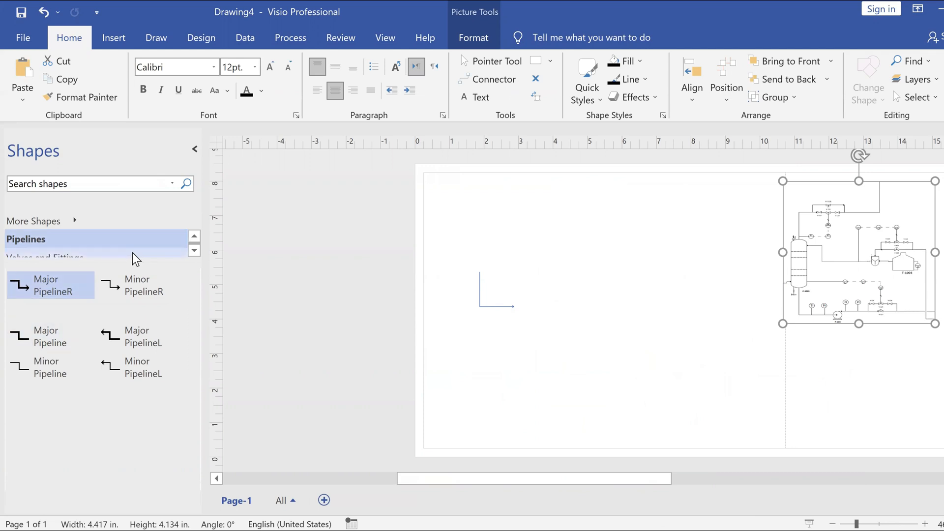
Step: Place a Tray column from the Equipment - Vessels stencil to the right of the pipeline
{"action": "left_click", "coordinate": [190, 254]}
{"action": "left_click", "coordinate": [190, 253]}
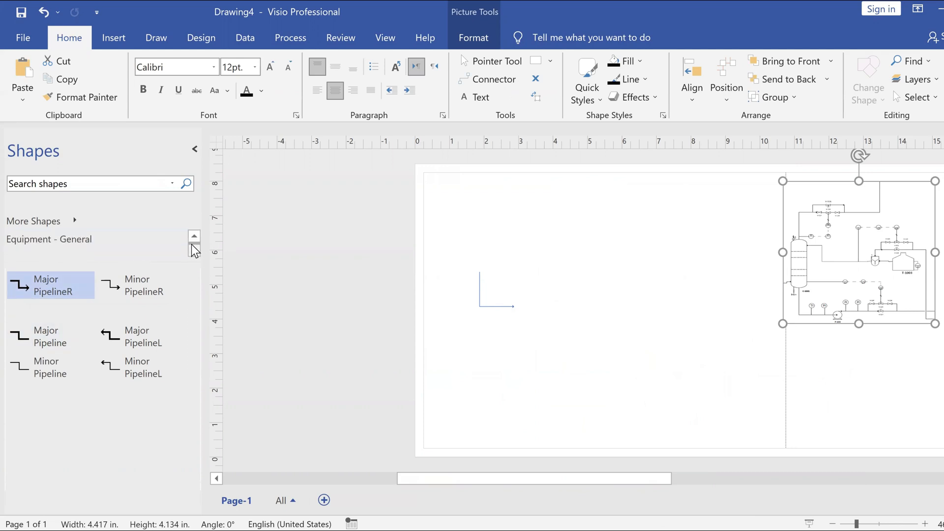
{"action": "left_click", "coordinate": [193, 237]}
{"action": "left_click", "coordinate": [193, 237]}
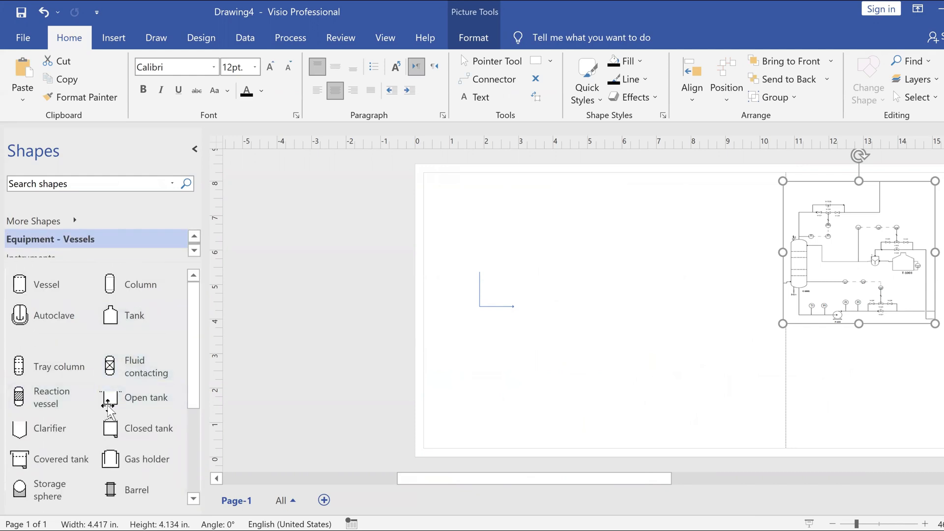
{"action": "scroll", "coordinate": [53, 393], "scroll_direction": "down", "scroll_amount": 5}
{"action": "scroll", "coordinate": [46, 388], "scroll_direction": "up", "scroll_amount": 5}
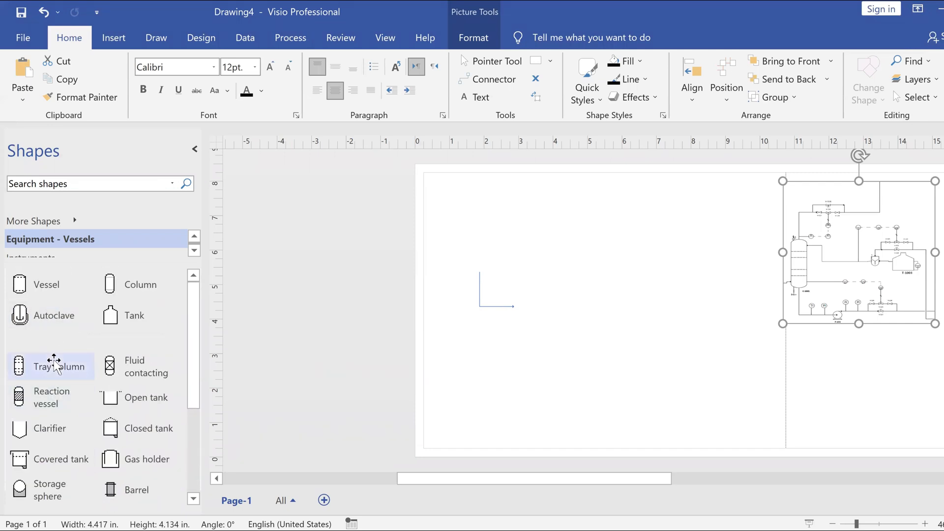
{"action": "left_click_drag", "start_coordinate": [61, 366], "coordinate": [548, 286]}
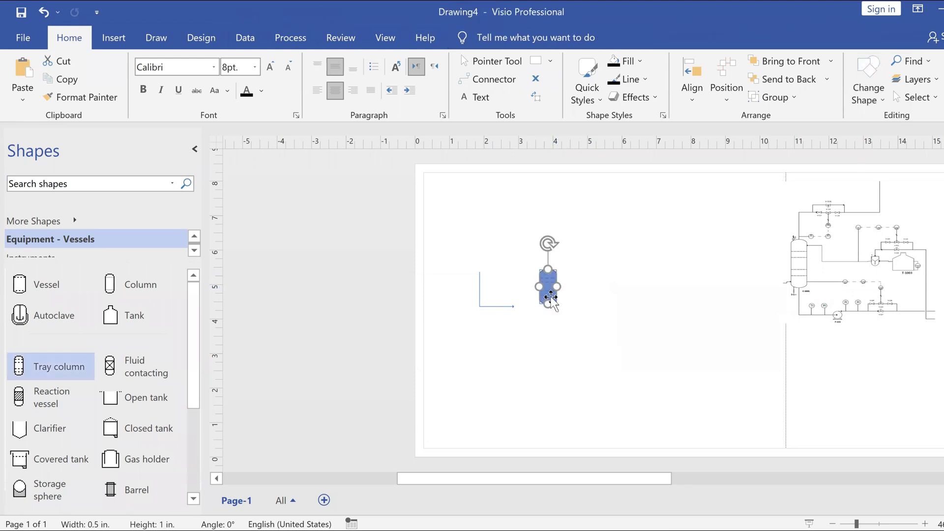
Step: Enlarge the tray column to about 1.4 in wide and 2.8 in high
{"action": "scroll", "coordinate": [467, 346], "scroll_direction": "up", "scroll_amount": 4}
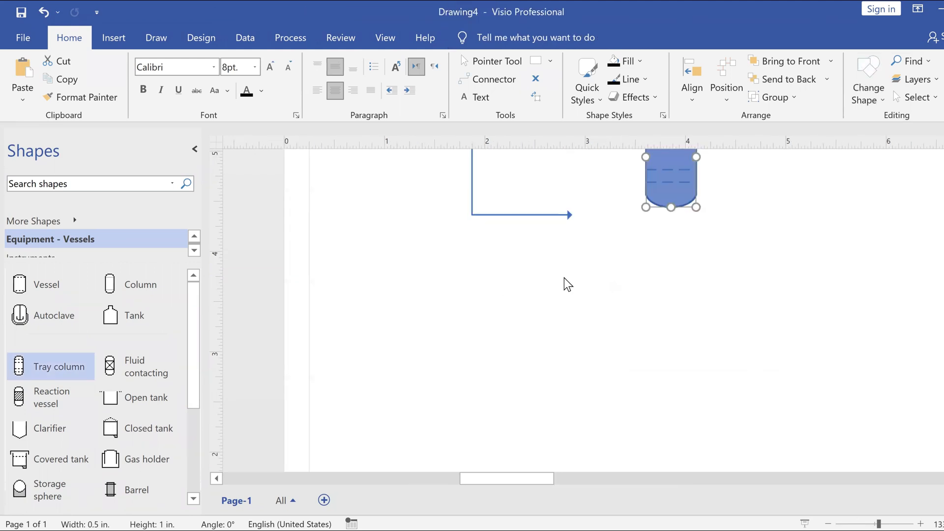
{"action": "scroll", "coordinate": [636, 263], "scroll_direction": "up", "scroll_amount": 2}
{"action": "scroll", "coordinate": [635, 261], "scroll_direction": "up", "scroll_amount": 1}
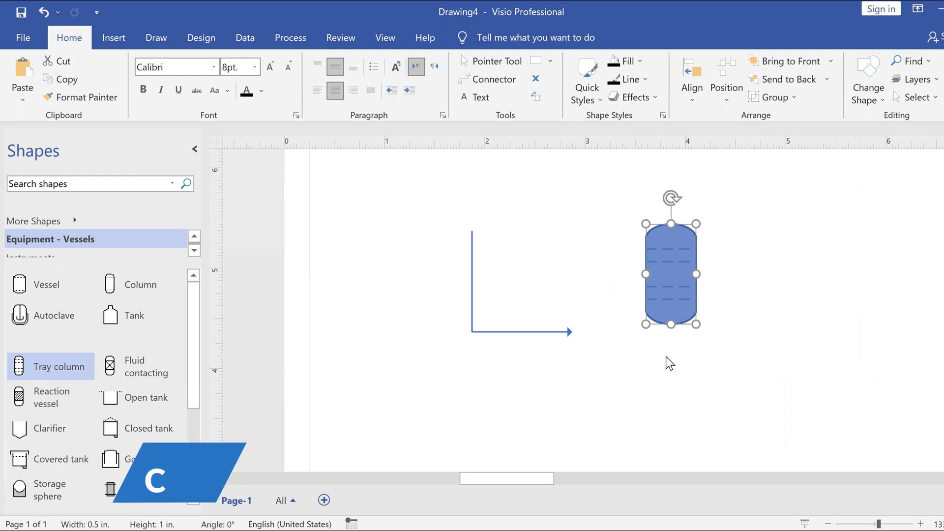
{"action": "left_click_drag", "start_coordinate": [642, 324], "coordinate": [556, 505]}
Step: Move the tray column so the middle of its left side meets the arrow end of the pipeline
{"action": "scroll", "coordinate": [584, 379], "scroll_direction": "down", "scroll_amount": 3}
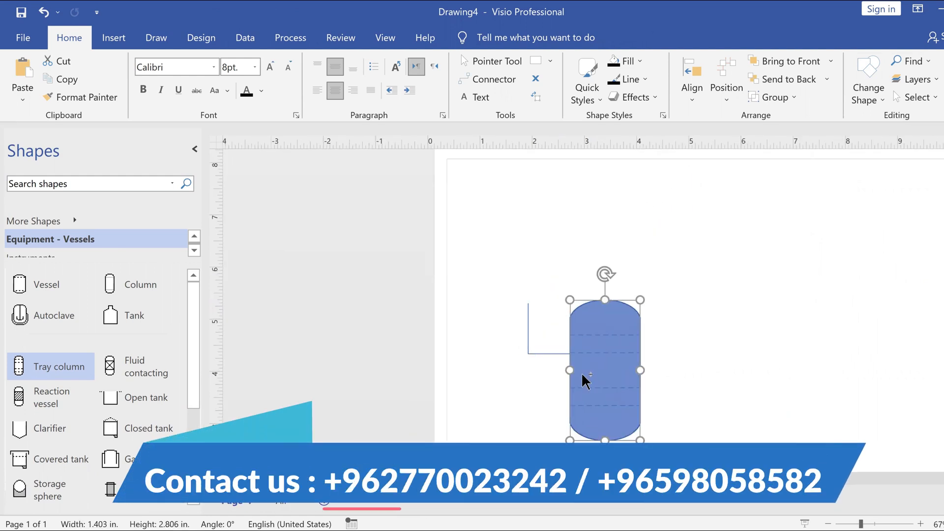
{"action": "scroll", "coordinate": [590, 364], "scroll_direction": "down", "scroll_amount": 2}
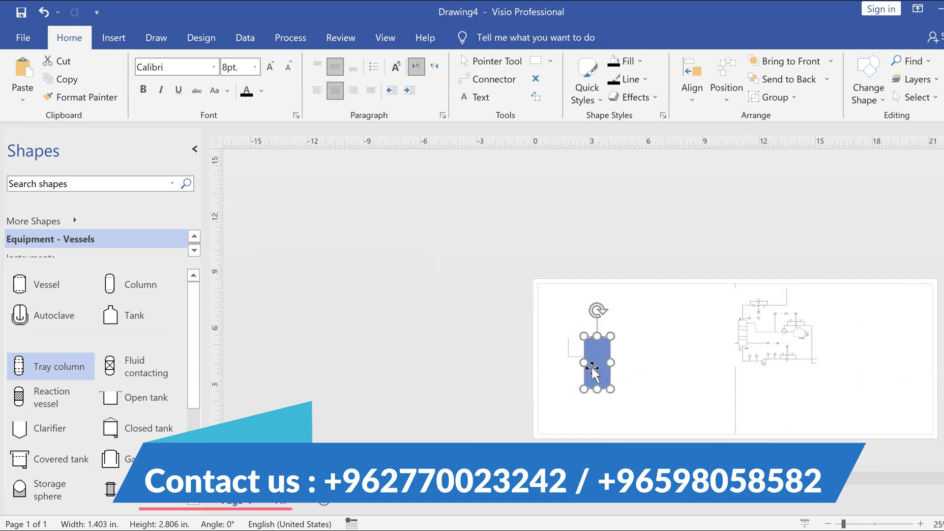
{"action": "scroll", "coordinate": [592, 361], "scroll_direction": "up", "scroll_amount": 3}
{"action": "left_click_drag", "start_coordinate": [607, 372], "coordinate": [634, 355]}
{"action": "left_click", "coordinate": [740, 324]}
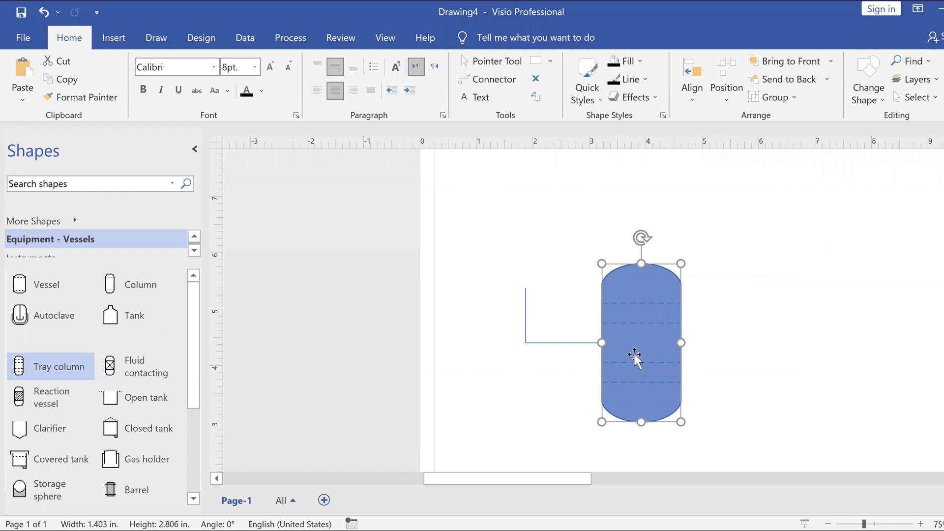
{"action": "left_click", "coordinate": [772, 328]}
{"action": "scroll", "coordinate": [768, 328], "scroll_direction": "down", "scroll_amount": 2}
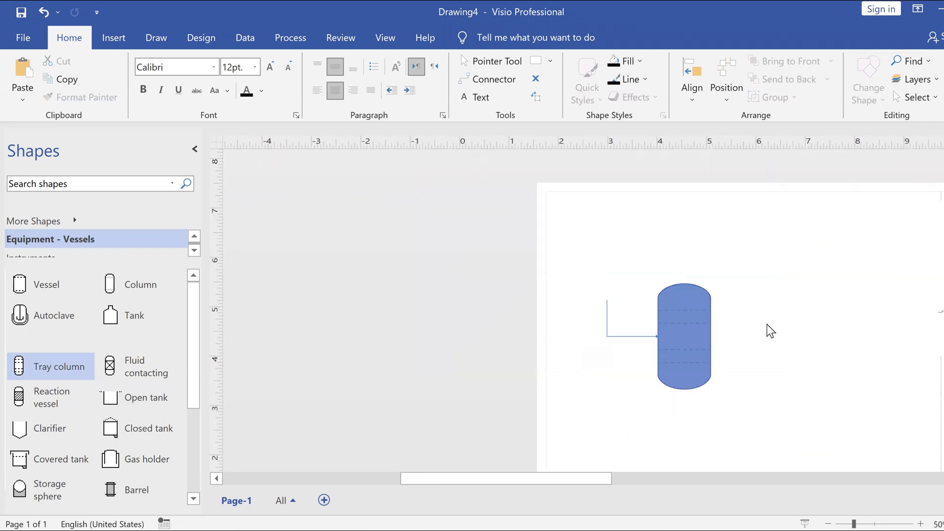
Step: Apply the theme with white shapes and black outlines, and shrink the tray column to about 1.03 in wide and 2.31 in high
{"action": "left_click", "coordinate": [685, 325]}
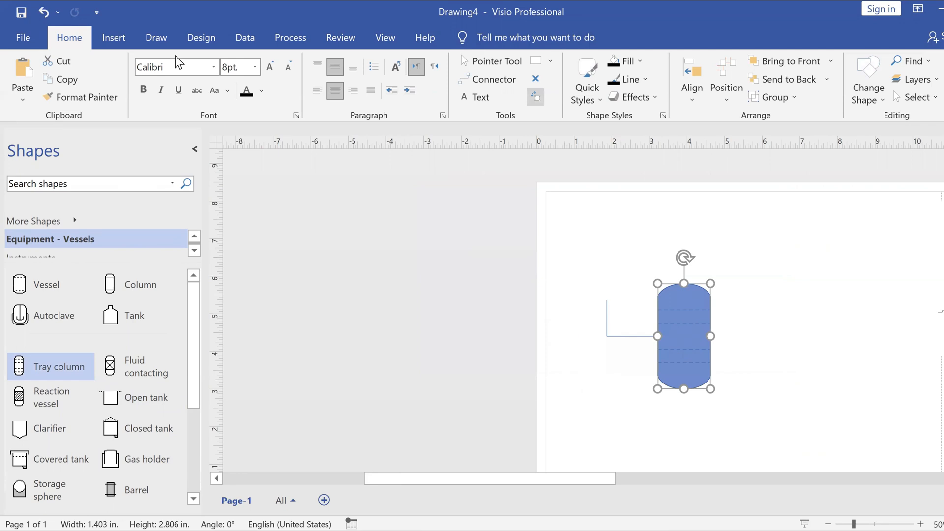
{"action": "left_click", "coordinate": [197, 38]}
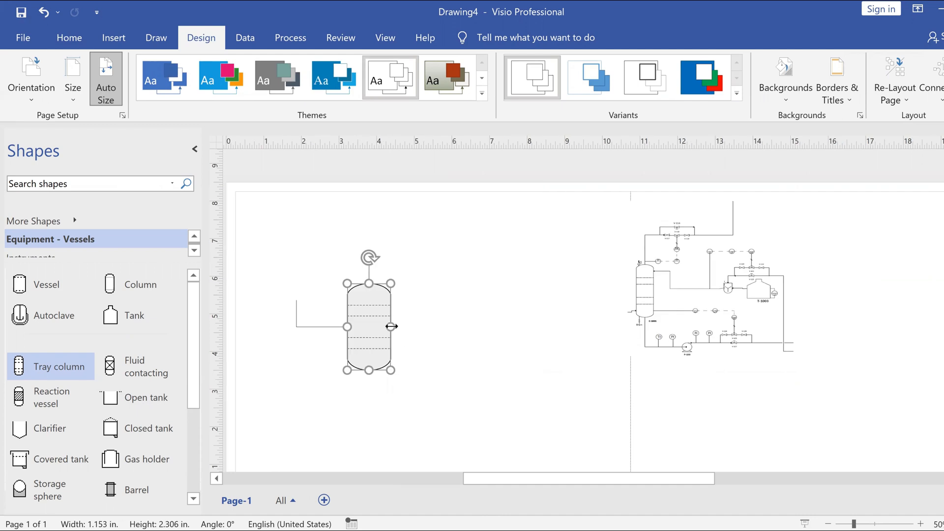
{"action": "mouse_move", "coordinate": [391, 326]}
{"action": "left_mouse_down"}
{"action": "mouse_move", "coordinate": [377, 325]}
{"action": "mouse_move", "coordinate": [386, 328]}
{"action": "left_mouse_up"}
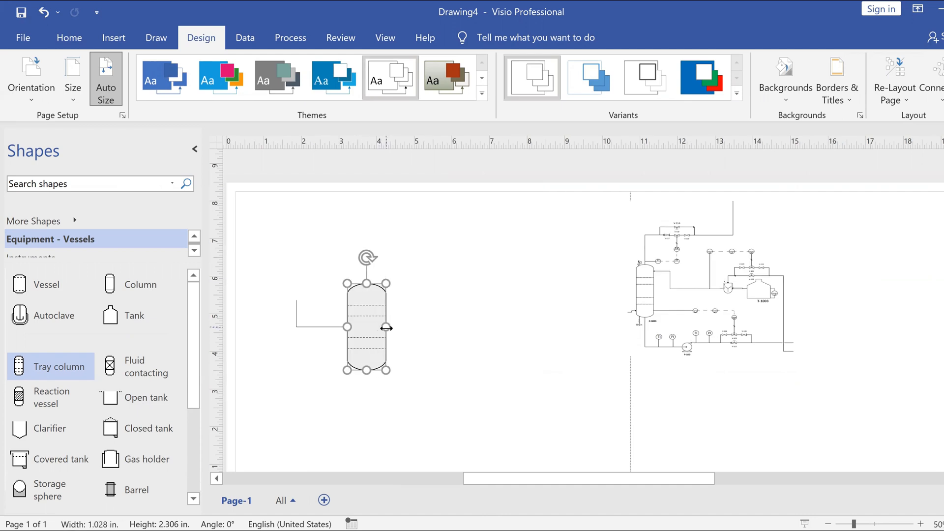
{"action": "left_click", "coordinate": [471, 347]}
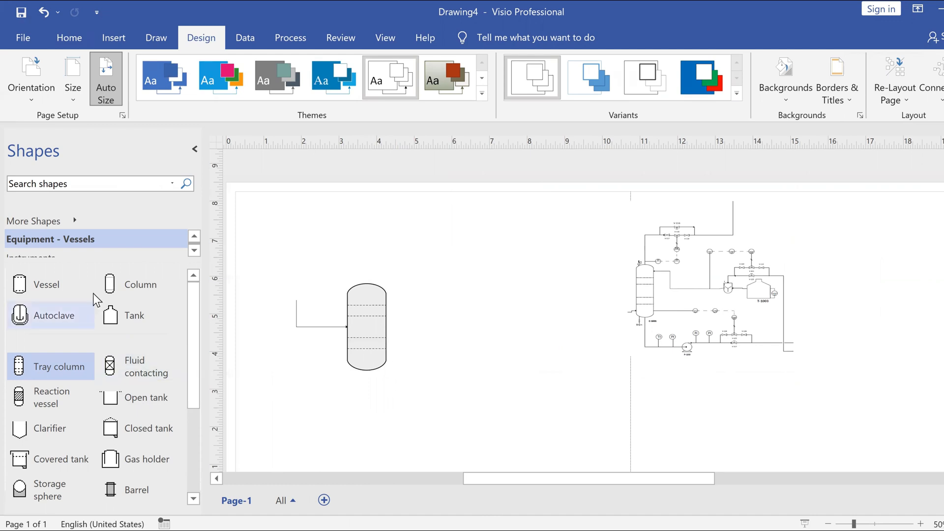
Step: Add a second Major PipelineR from the Pipelines stencil, attached to the bottom of the tray column
{"action": "left_click", "coordinate": [109, 254]}
{"action": "left_click_drag", "start_coordinate": [76, 291], "coordinate": [386, 385]}
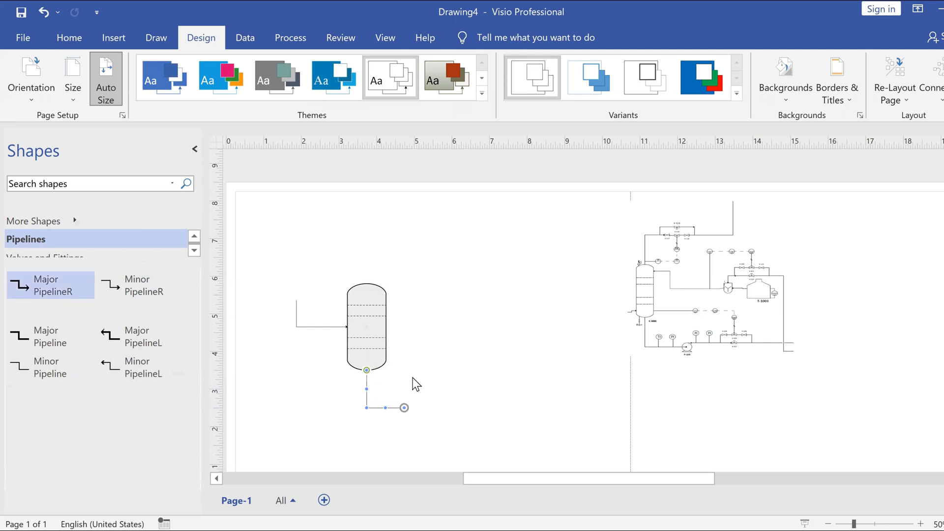
{"action": "left_click", "coordinate": [436, 375]}
Step: Load the Process Engineering Equipment - Pumps stencil and place a Centrifugal pump at the arrow end of the column's bottom pipeline
{"action": "left_click", "coordinate": [109, 225]}
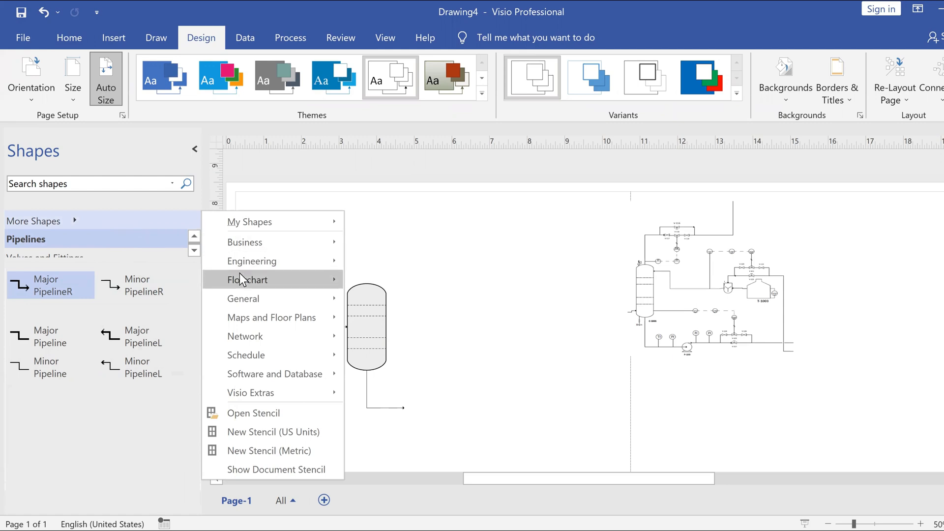
{"action": "mouse_move", "coordinate": [239, 267]}
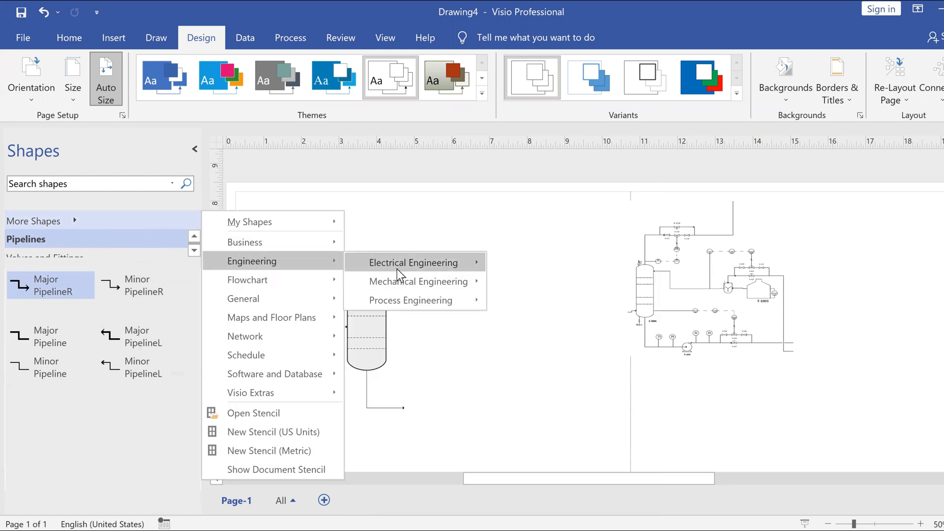
{"action": "mouse_move", "coordinate": [388, 298]}
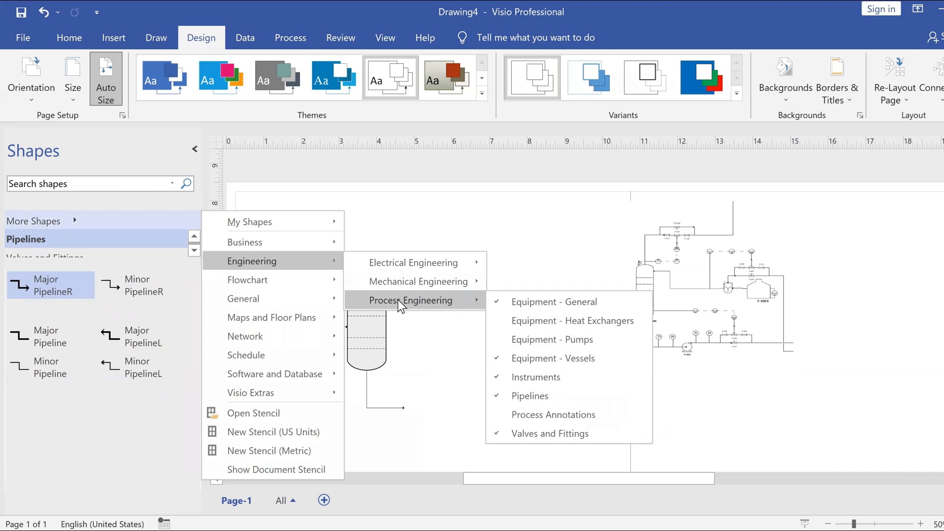
{"action": "left_click", "coordinate": [535, 343]}
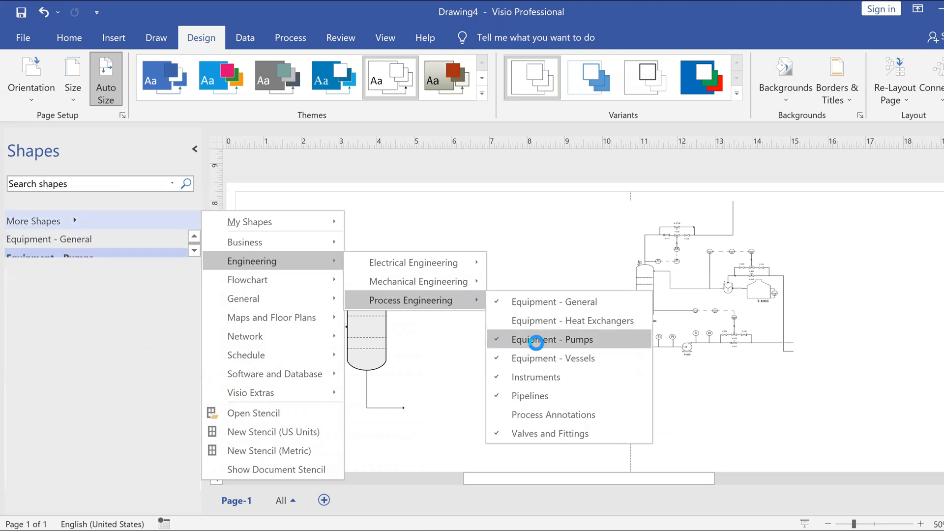
{"action": "left_click_drag", "start_coordinate": [121, 291], "coordinate": [417, 405]}
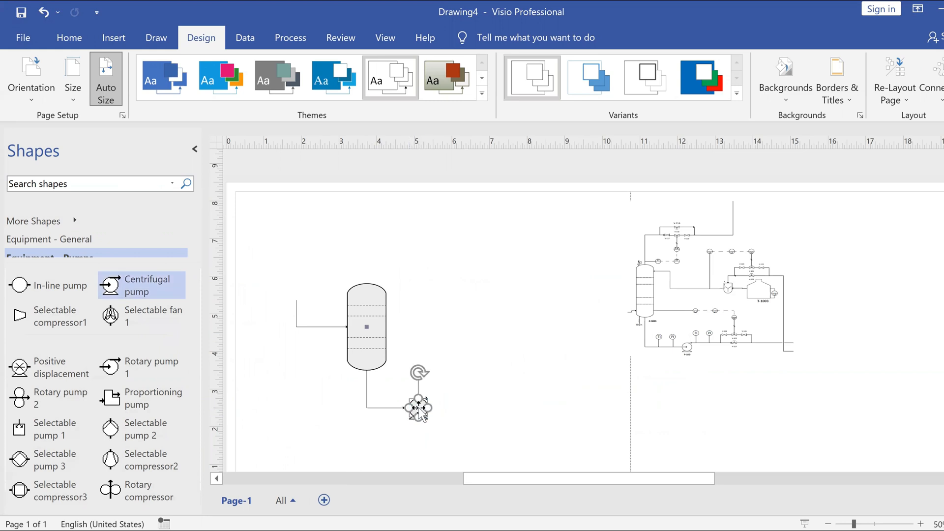
{"action": "left_click", "coordinate": [494, 375]}
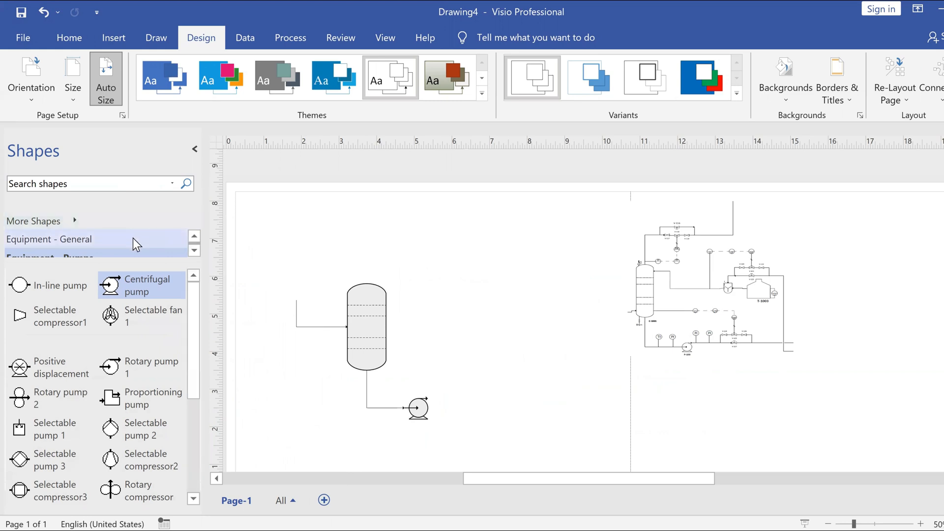
Step: Place a Screw-down valve from the Valves and Fittings stencil to the right of the pump, slightly above its centre
{"action": "scroll", "coordinate": [132, 241], "scroll_direction": "down", "scroll_amount": 1}
{"action": "scroll", "coordinate": [113, 244], "scroll_direction": "up", "scroll_amount": 4}
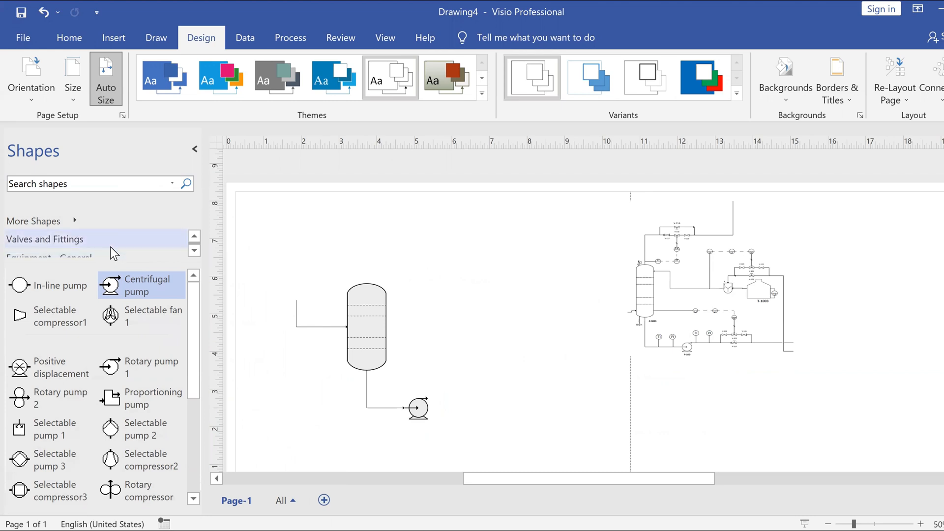
{"action": "left_click", "coordinate": [109, 247]}
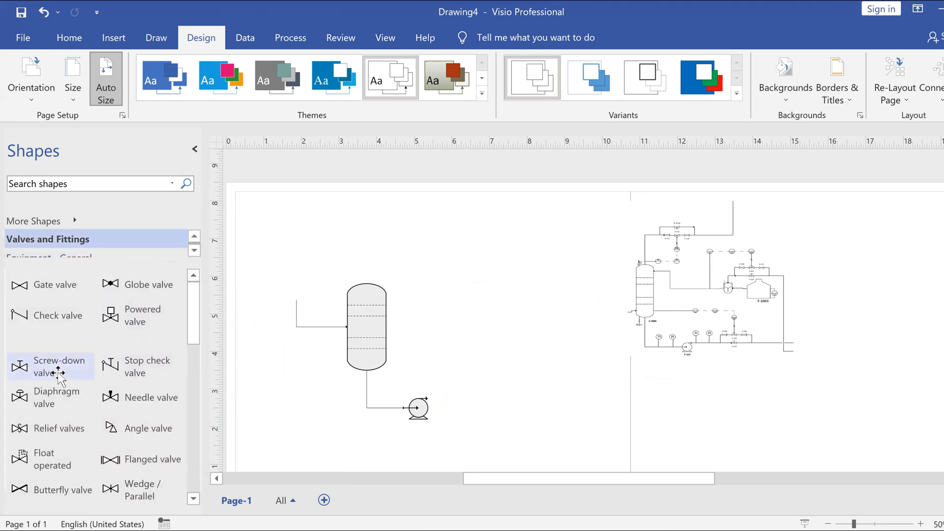
{"action": "left_click_drag", "start_coordinate": [58, 374], "coordinate": [508, 396]}
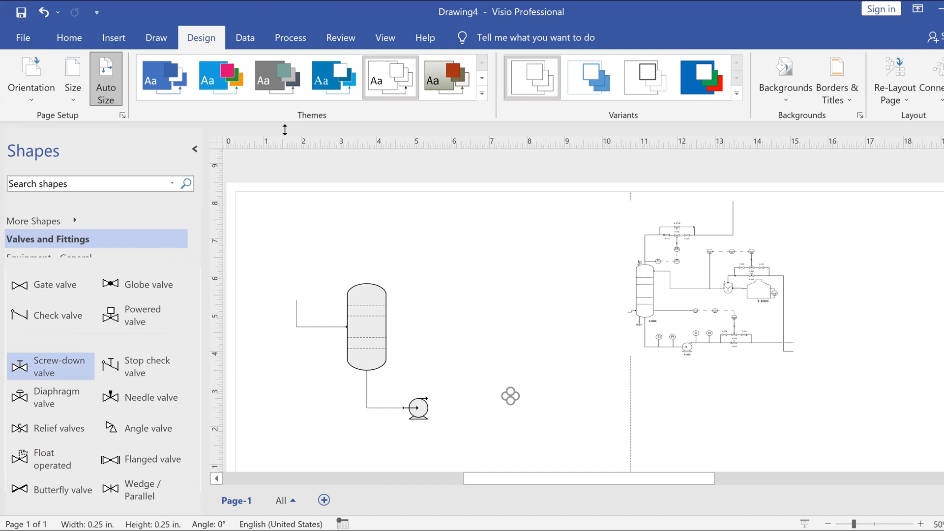
Step: Draw a connector from the top of the centrifugal pump to the left end of the screw-down valve
{"action": "left_click", "coordinate": [69, 38]}
{"action": "left_click", "coordinate": [481, 79]}
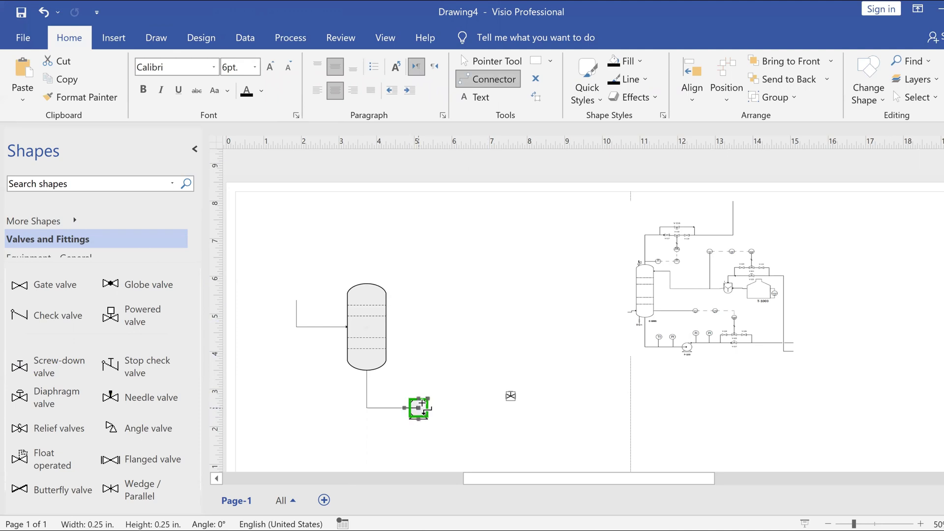
{"action": "left_click_drag", "start_coordinate": [426, 402], "coordinate": [506, 396]}
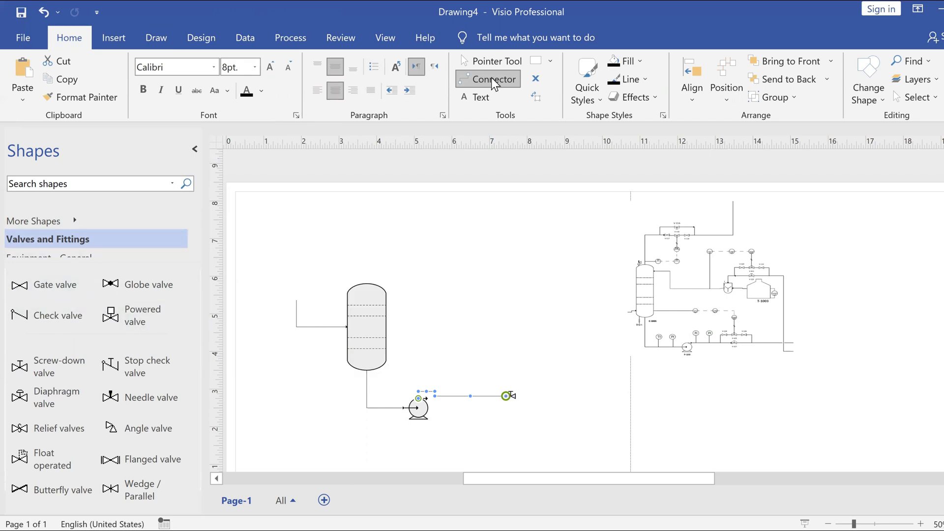
{"action": "left_click", "coordinate": [484, 61]}
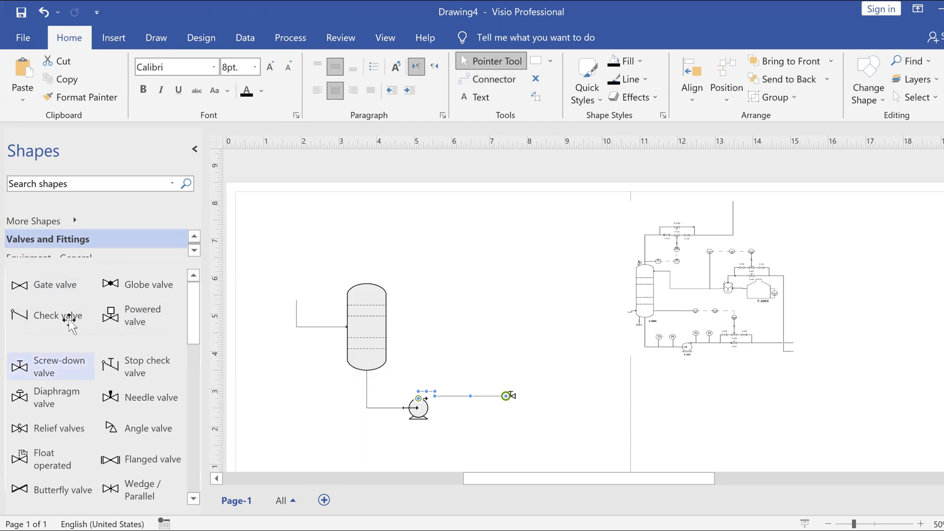
Step: Add a Major PipelineR from the Pipelines stencil running right from the screw-down valve's outlet and ending downward
{"action": "scroll", "coordinate": [51, 246], "scroll_direction": "down", "scroll_amount": 2}
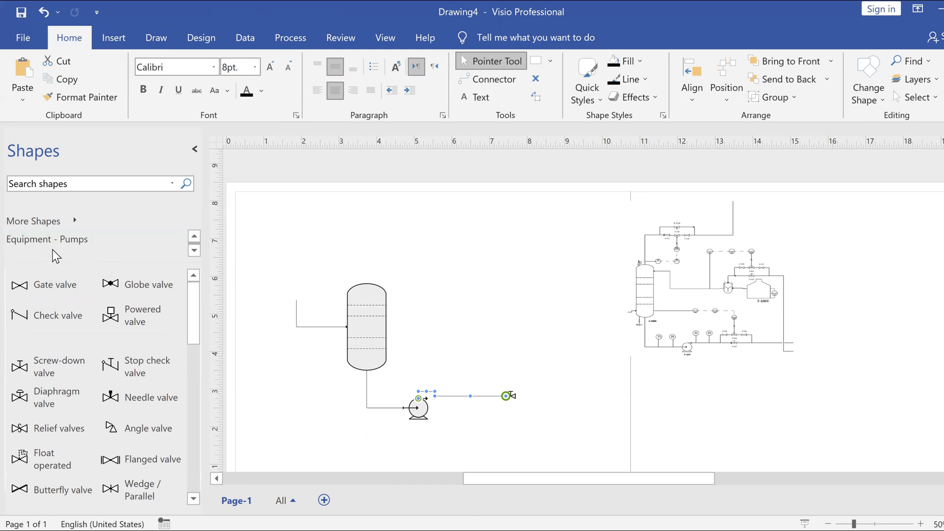
{"action": "scroll", "coordinate": [54, 252], "scroll_direction": "up", "scroll_amount": 1}
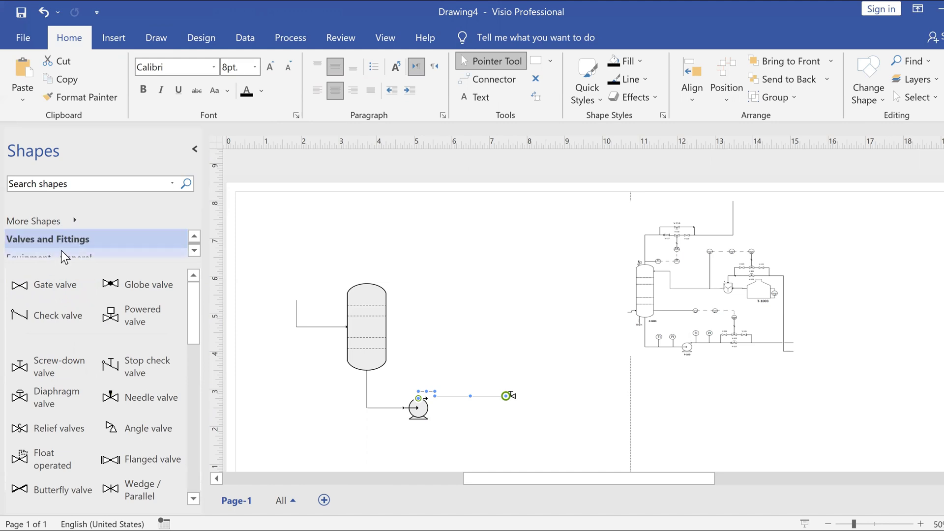
{"action": "scroll", "coordinate": [67, 251], "scroll_direction": "up", "scroll_amount": 1}
{"action": "left_click_drag", "start_coordinate": [129, 257], "coordinate": [131, 247]}
{"action": "left_click", "coordinate": [131, 247]}
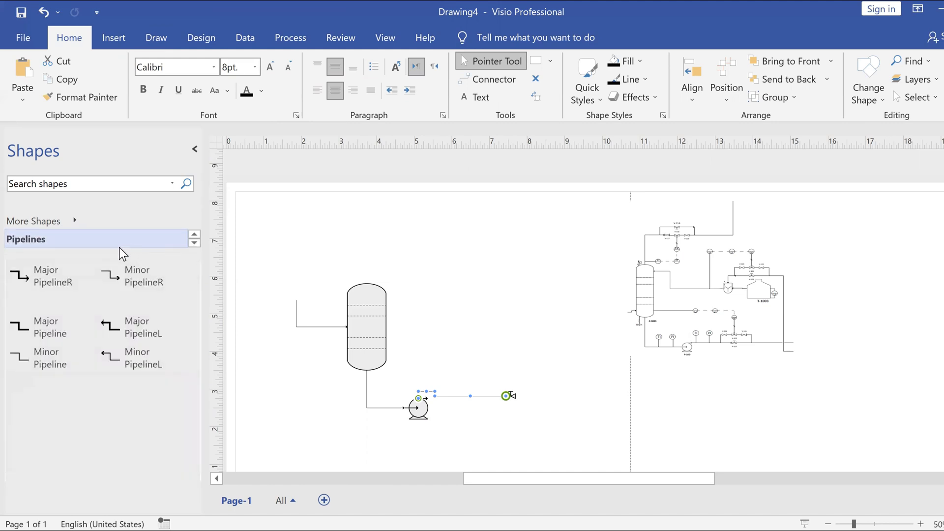
{"action": "left_click_drag", "start_coordinate": [39, 282], "coordinate": [526, 396]}
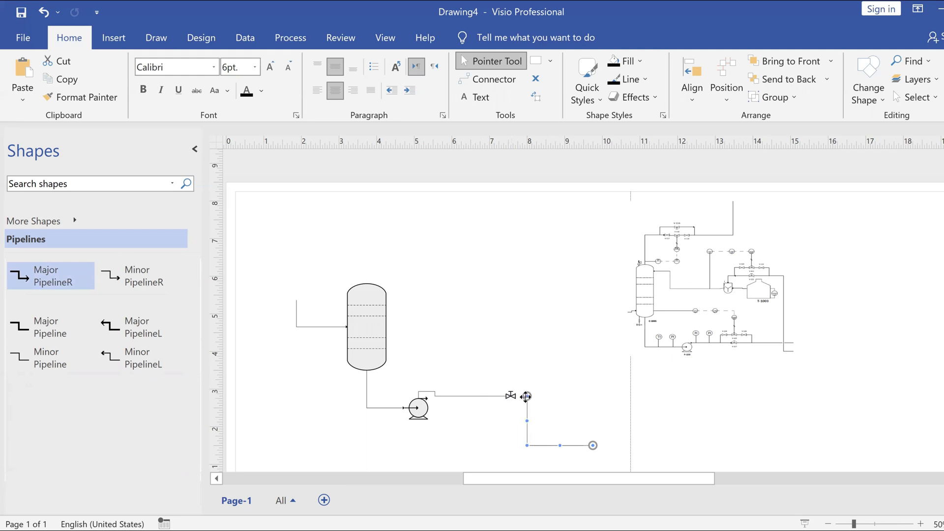
{"action": "left_click", "coordinate": [528, 374]}
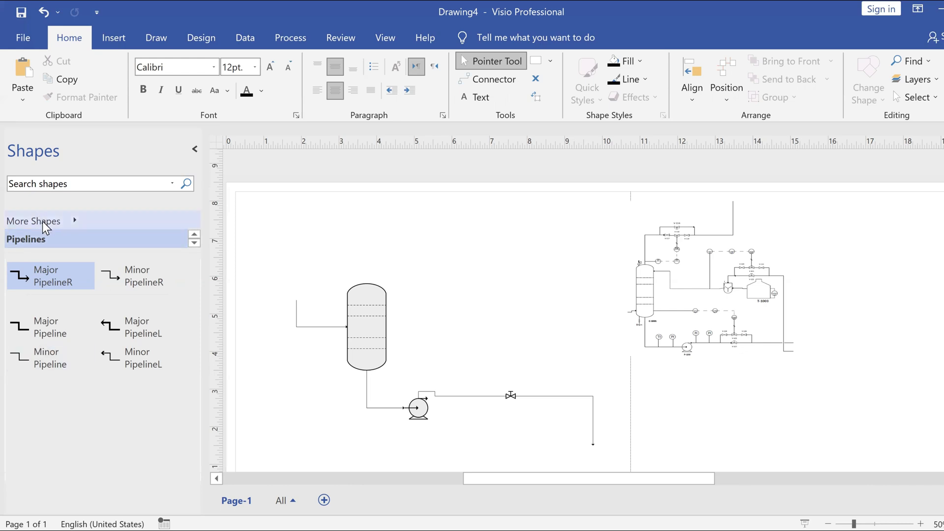
Step: Place two Gate valves from the Valves and Fittings stencil in a row above the screw-down valve, with a Diaphragm valve between them
{"action": "scroll", "coordinate": [49, 234], "scroll_direction": "down", "scroll_amount": 1}
{"action": "left_click", "coordinate": [191, 243]}
{"action": "left_click", "coordinate": [191, 243]}
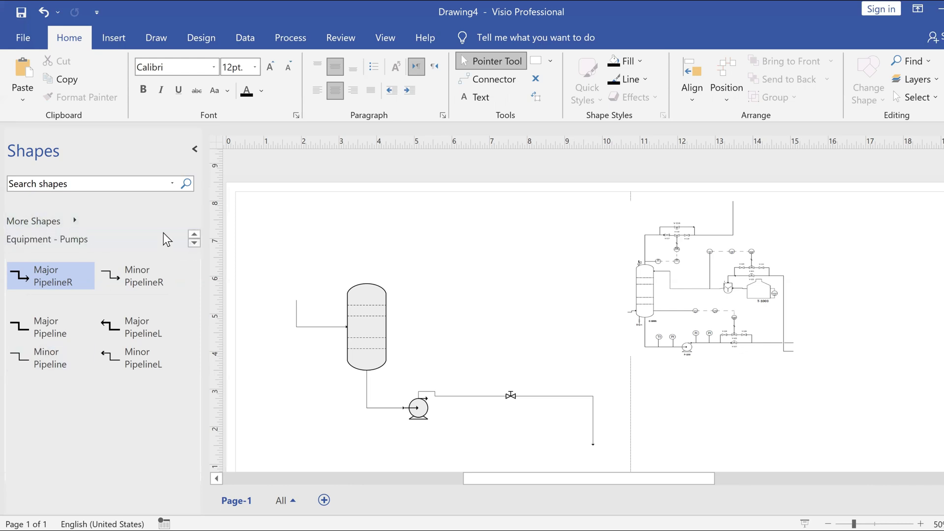
{"action": "left_click", "coordinate": [194, 235]}
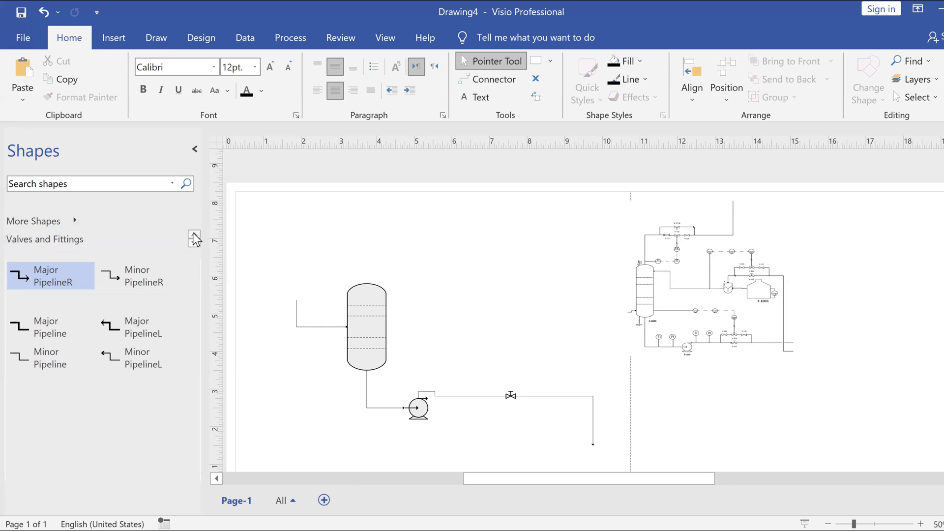
{"action": "left_click", "coordinate": [142, 244]}
{"action": "left_click_drag", "start_coordinate": [40, 276], "coordinate": [490, 372]}
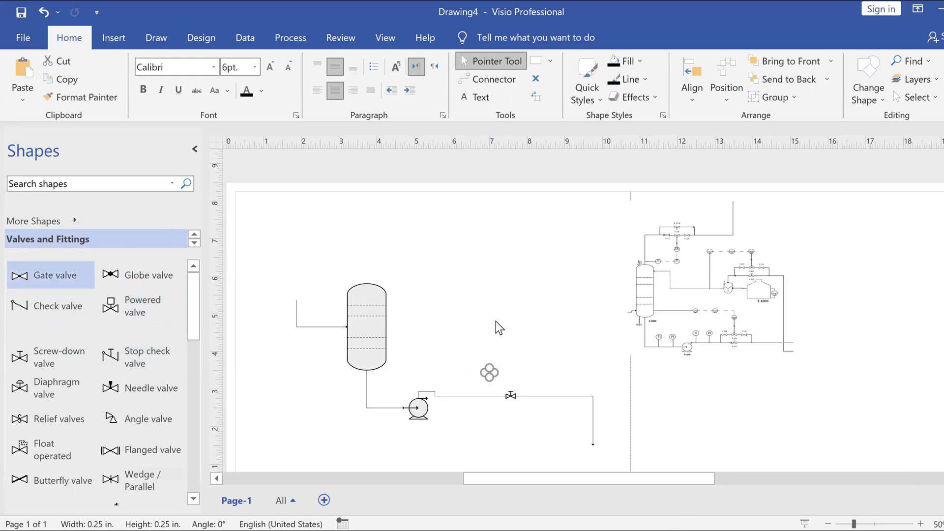
{"action": "key", "text": "ctrl+v"}
{"action": "left_click", "coordinate": [516, 376]}
{"action": "left_click_drag", "start_coordinate": [513, 395], "coordinate": [528, 371]}
{"action": "left_click", "coordinate": [501, 330]}
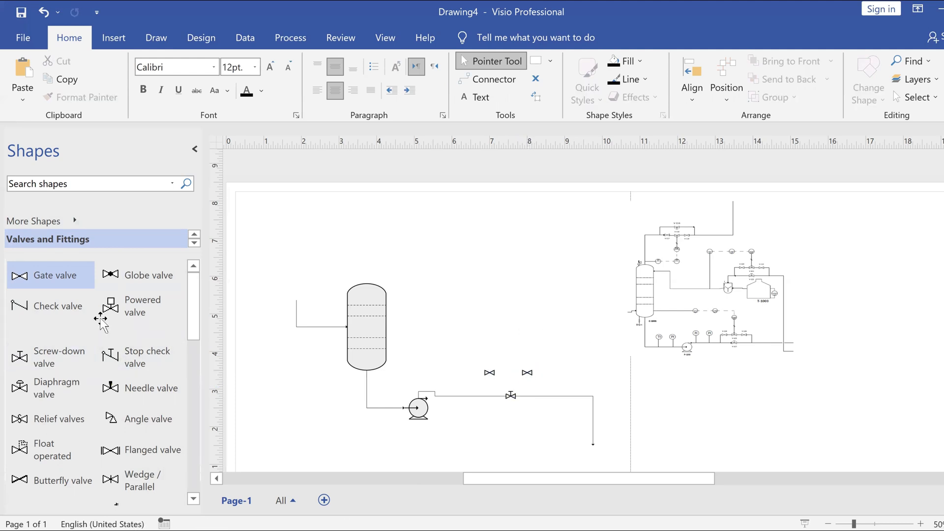
{"action": "left_click_drag", "start_coordinate": [43, 389], "coordinate": [509, 370]}
{"action": "left_click", "coordinate": [534, 389]}
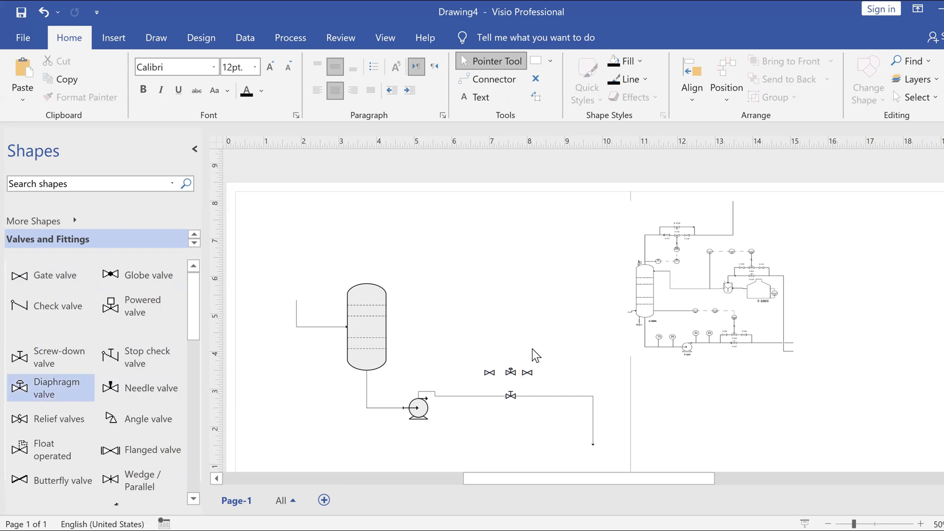
Step: Draw a connector from the right gate valve's outer end down to the pipeline downstream of the screw-down valve
{"action": "left_click", "coordinate": [491, 79]}
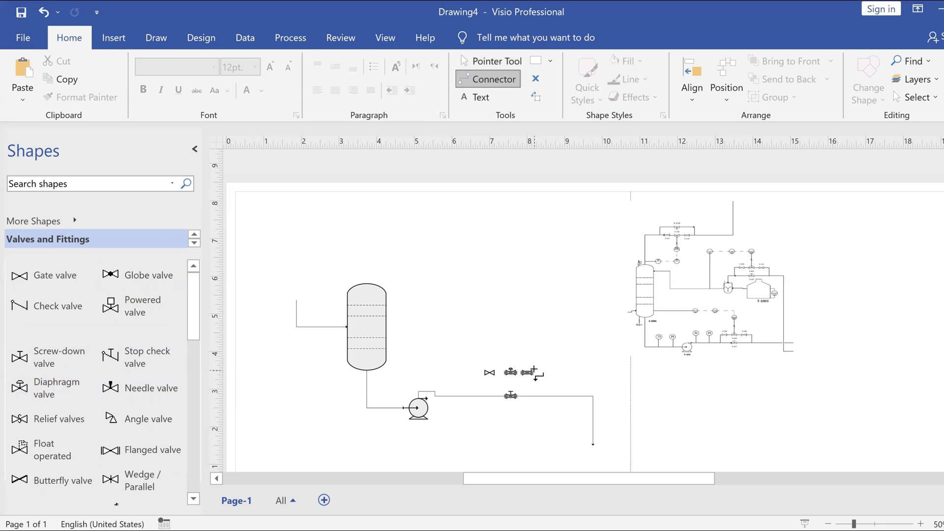
{"action": "left_click_drag", "start_coordinate": [534, 371], "coordinate": [541, 388]}
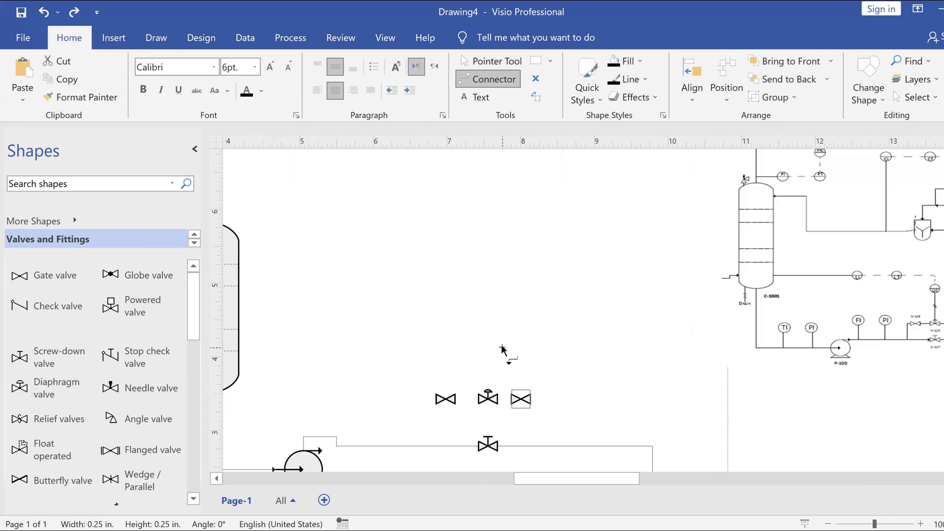
{"action": "scroll", "coordinate": [503, 312], "scroll_direction": "down", "scroll_amount": 2}
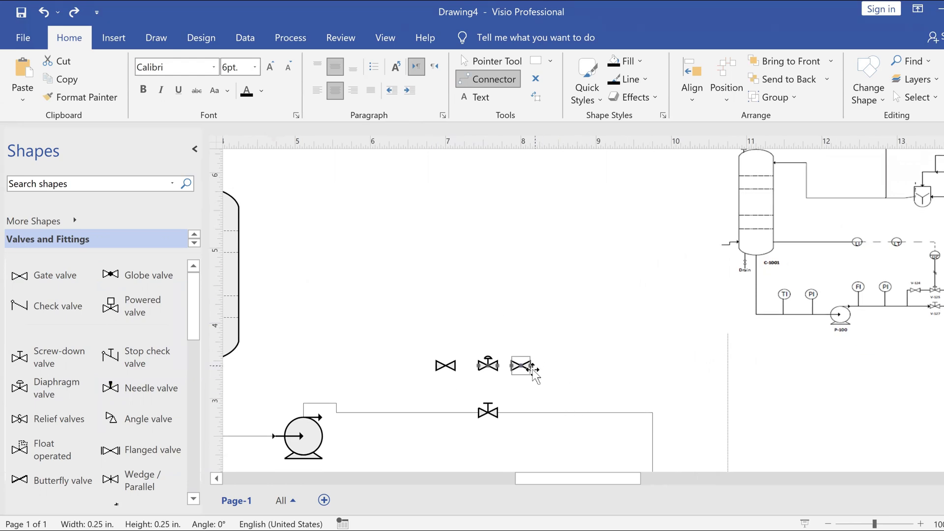
{"action": "left_click", "coordinate": [547, 387]}
{"action": "left_click_drag", "start_coordinate": [540, 400], "coordinate": [549, 412]}
Step: Connect the diaphragm valve to the gate valve on each side with straight connectors
{"action": "left_click_drag", "start_coordinate": [510, 372], "coordinate": [502, 366]}
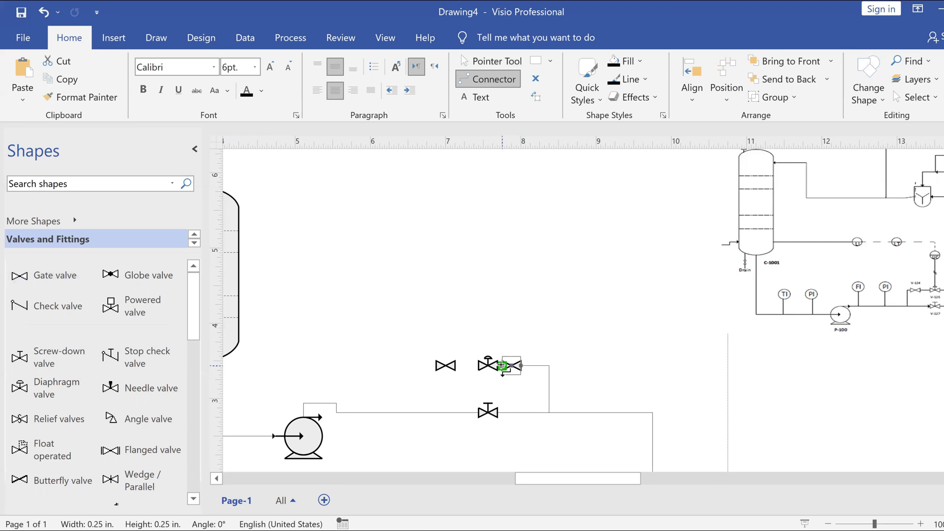
{"action": "key", "text": "ctrl+z"}
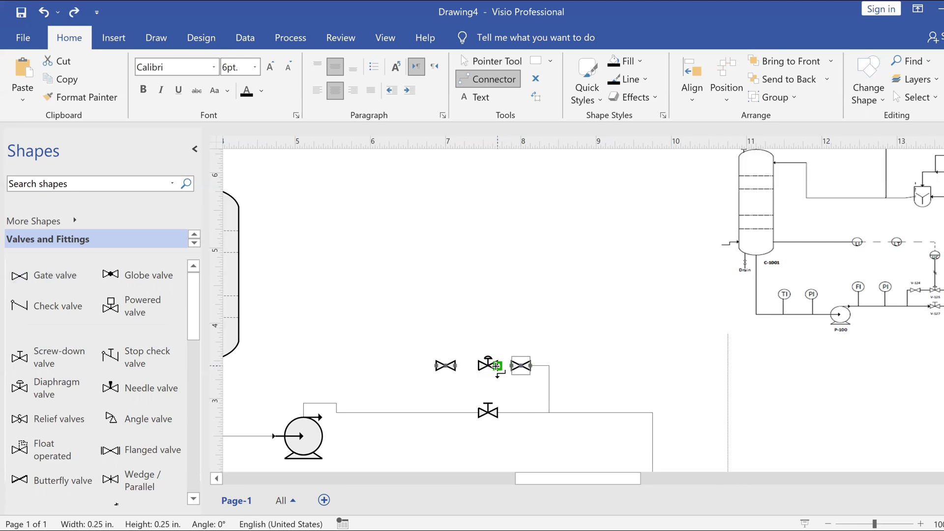
{"action": "left_click_drag", "start_coordinate": [498, 366], "coordinate": [513, 366]}
{"action": "left_click", "coordinate": [445, 365]}
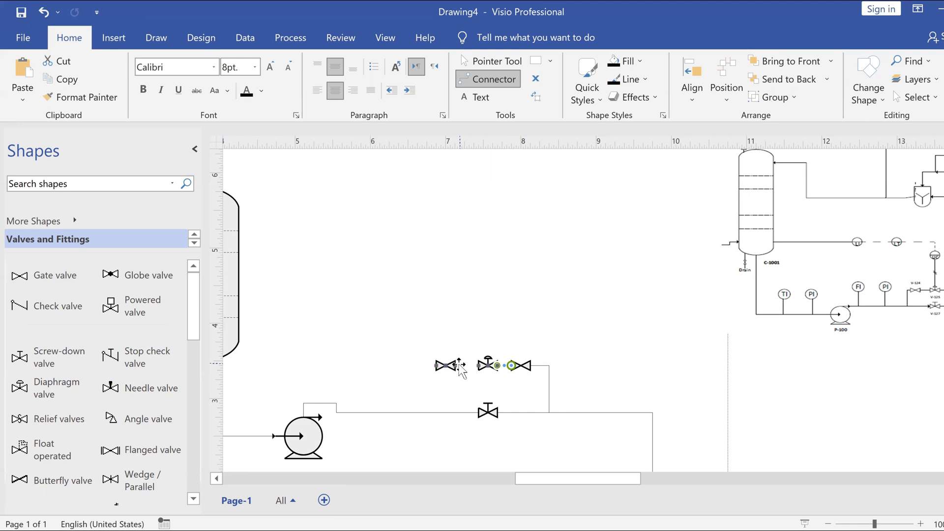
{"action": "mouse_move", "coordinate": [475, 369]}
{"action": "left_mouse_down"}
{"action": "mouse_move", "coordinate": [497, 366]}
{"action": "mouse_move", "coordinate": [477, 366]}
{"action": "left_mouse_up"}
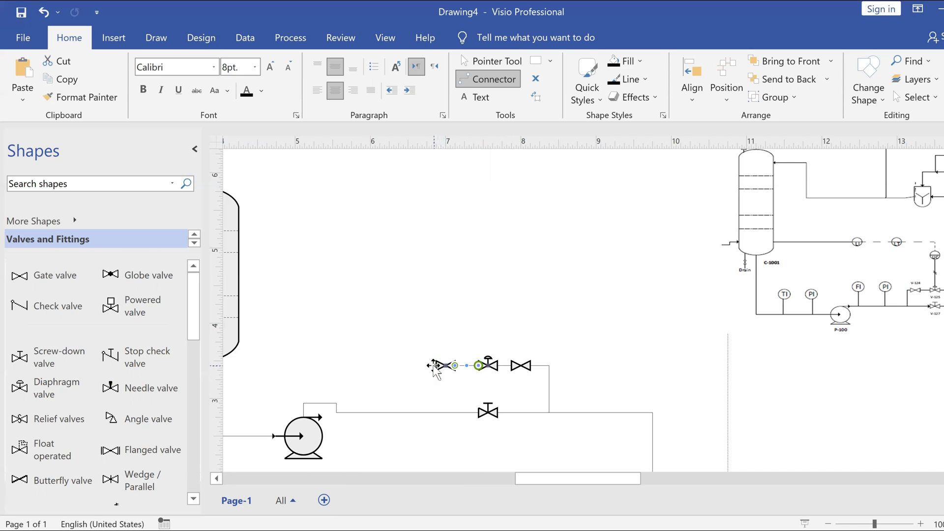
Step: Connect the left gate valve's outer end to the pipeline upstream of the screw-down valve and leave connector drawing
{"action": "left_click_drag", "start_coordinate": [424, 400], "coordinate": [418, 413]}
{"action": "scroll", "coordinate": [437, 276], "scroll_direction": "down", "scroll_amount": 2}
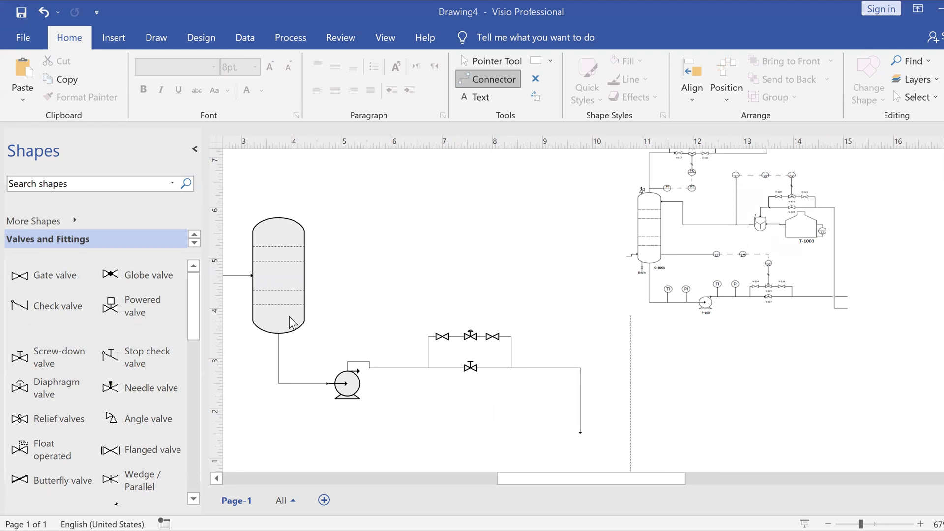
{"action": "left_click", "coordinate": [374, 276]}
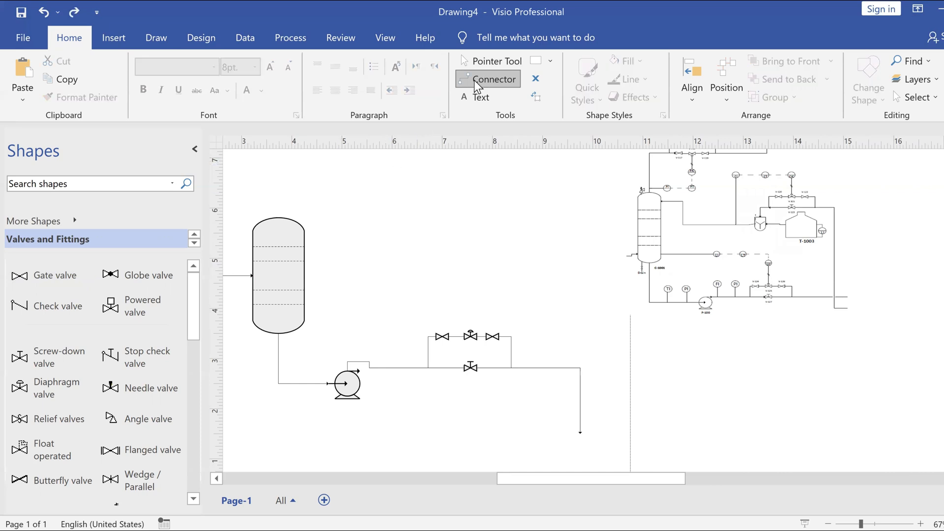
{"action": "key", "text": "ctrl+z"}
{"action": "left_click", "coordinate": [489, 62]}
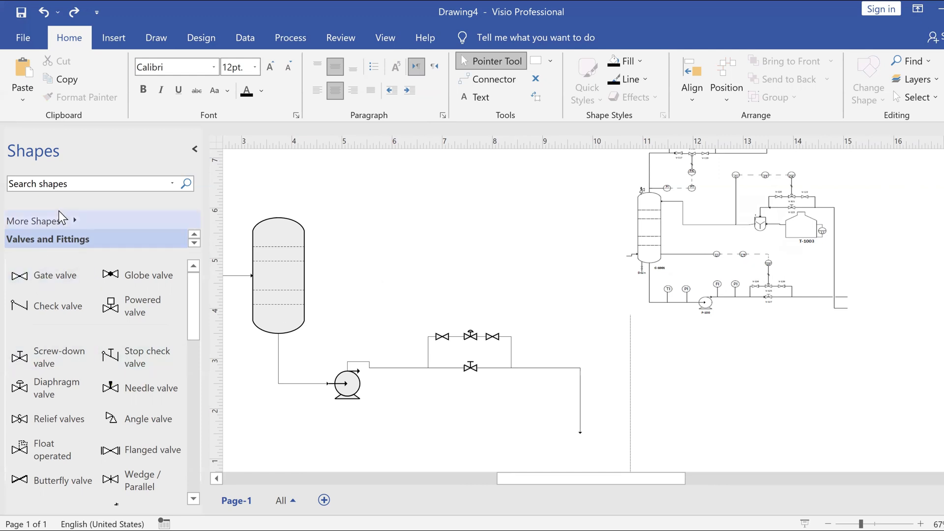
Step: Place two Indicator shapes from the Instruments stencil, one above the pump and one above and left of the left gate valve
{"action": "left_click", "coordinate": [194, 243]}
{"action": "left_click", "coordinate": [194, 242]}
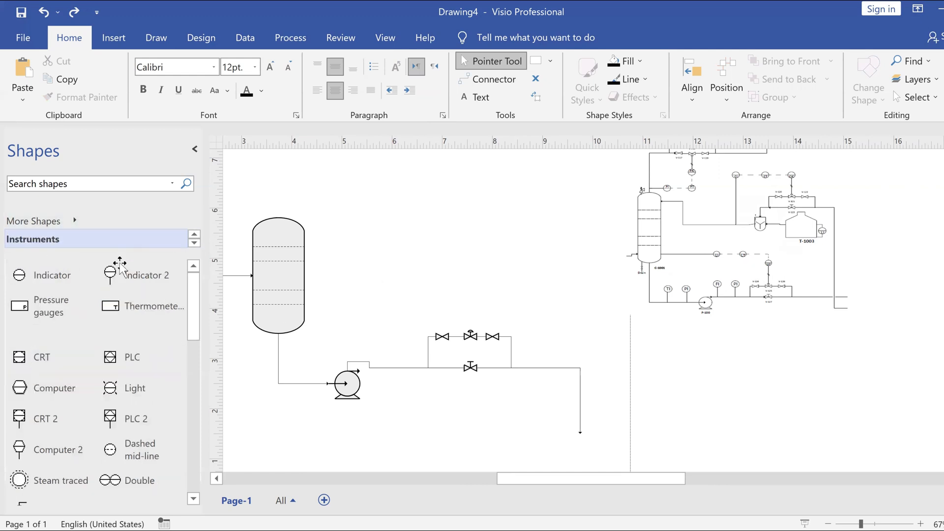
{"action": "left_click_drag", "start_coordinate": [44, 269], "coordinate": [354, 308]}
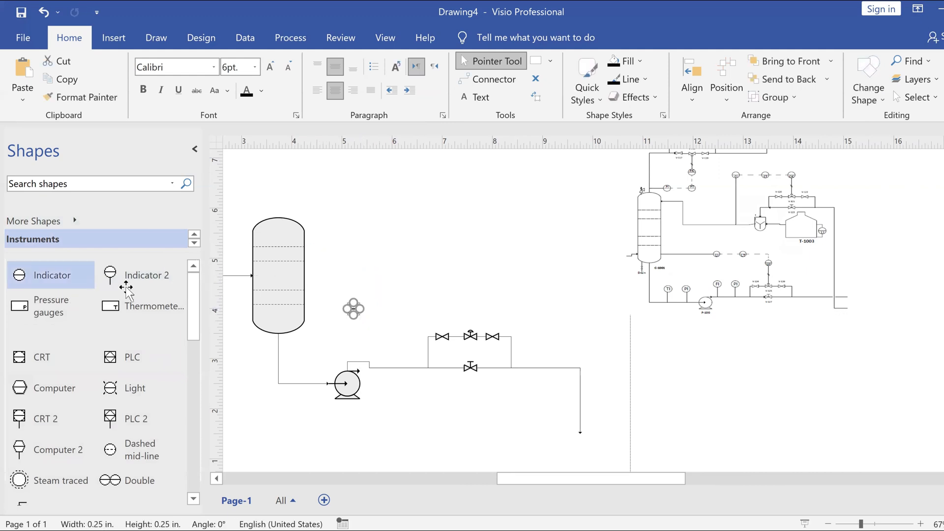
{"action": "left_click_drag", "start_coordinate": [70, 288], "coordinate": [420, 306]}
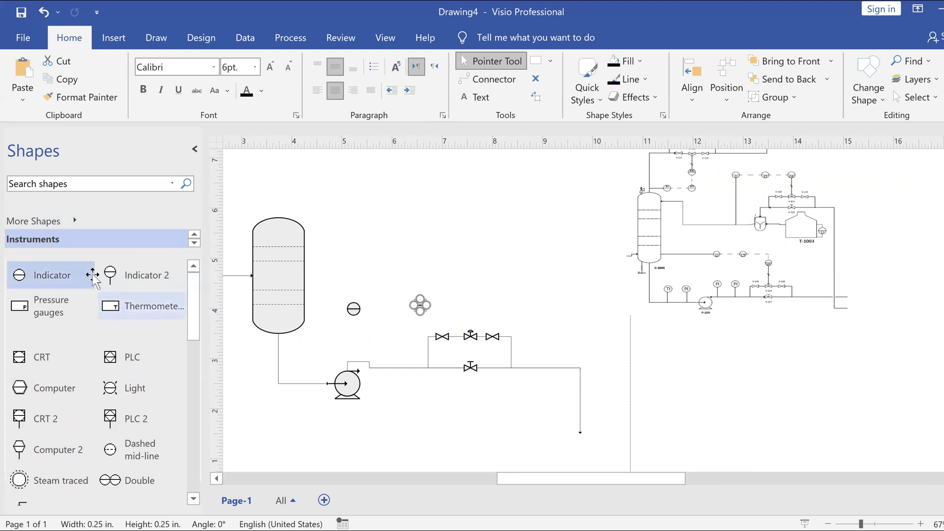
Step: Place a third Indicator above the diaphragm valve and align the other two indicators in a horizontal row with it
{"action": "left_click_drag", "start_coordinate": [56, 275], "coordinate": [470, 298]}
{"action": "scroll", "coordinate": [63, 339], "scroll_direction": "down", "scroll_amount": 5}
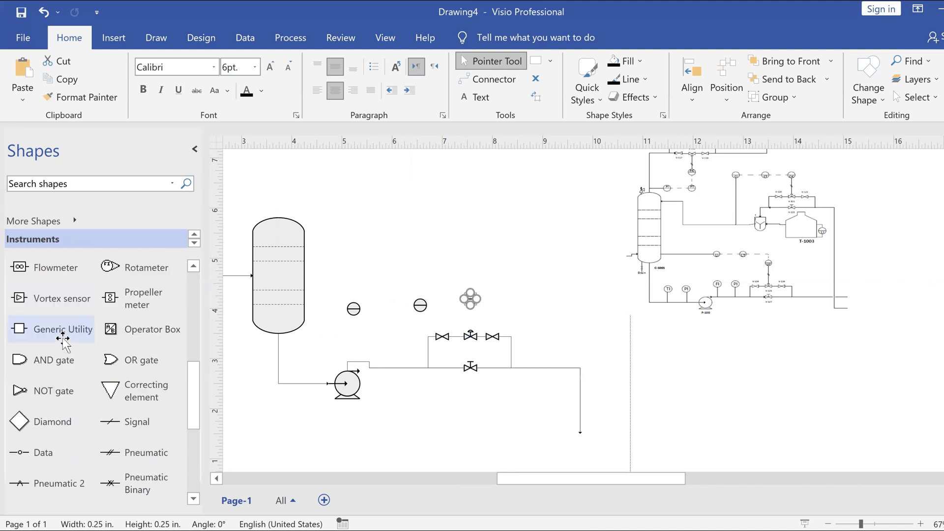
{"action": "scroll", "coordinate": [63, 339], "scroll_direction": "down", "scroll_amount": 5}
{"action": "scroll", "coordinate": [68, 334], "scroll_direction": "up", "scroll_amount": 2}
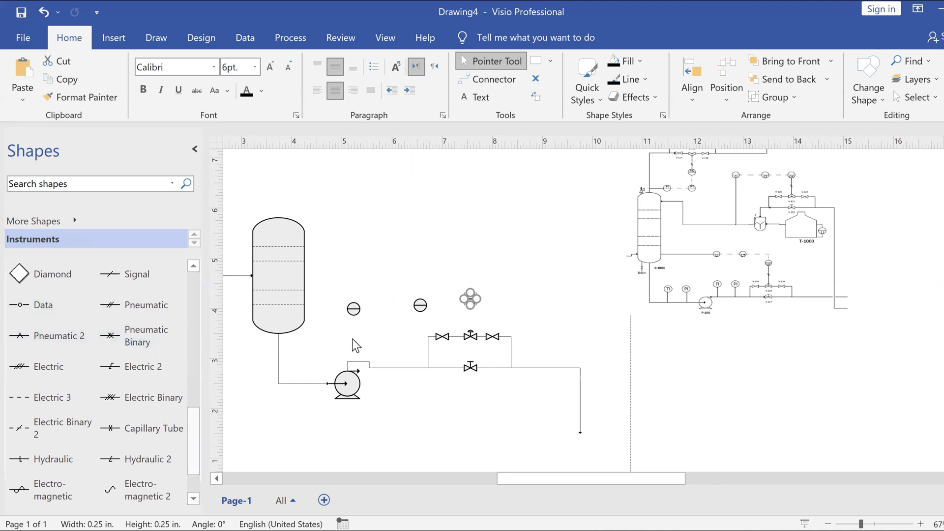
{"action": "left_click", "coordinate": [407, 322]}
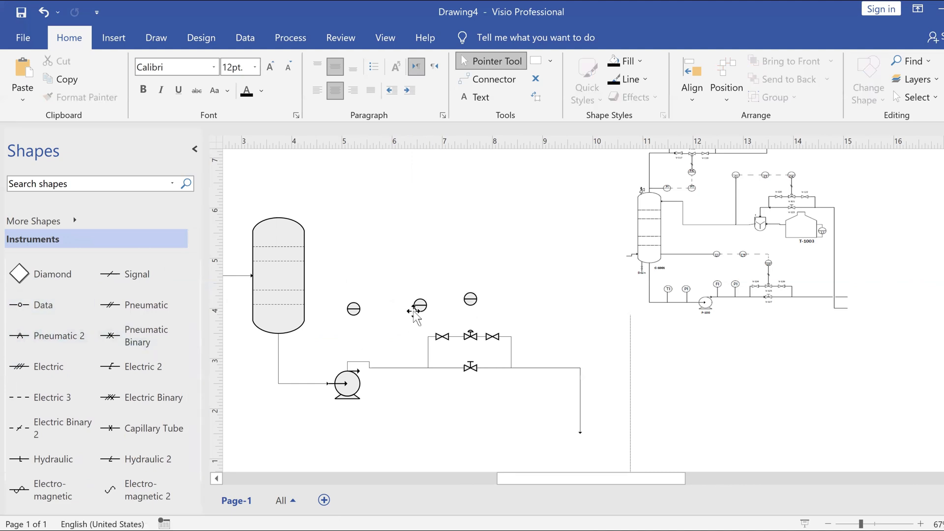
{"action": "left_click_drag", "start_coordinate": [420, 305], "coordinate": [420, 298]}
{"action": "left_click_drag", "start_coordinate": [352, 309], "coordinate": [362, 300]}
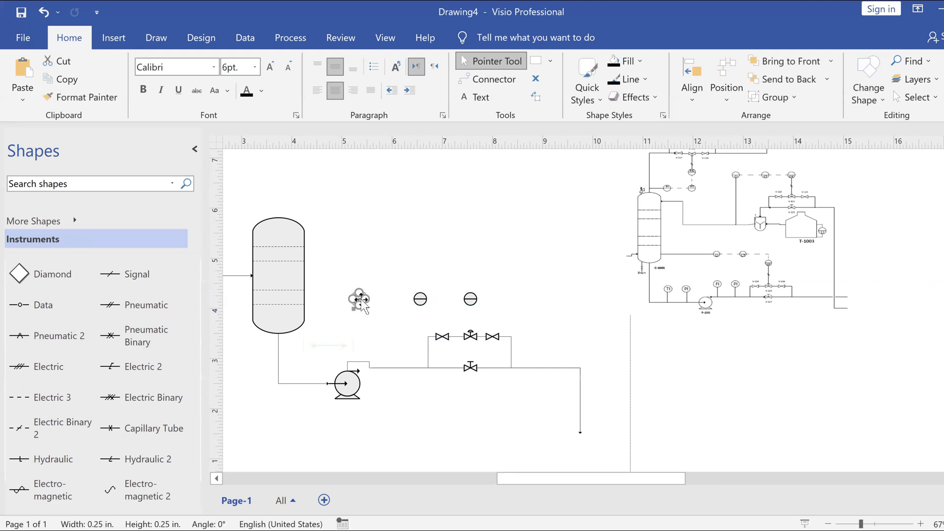
{"action": "left_click", "coordinate": [344, 335]}
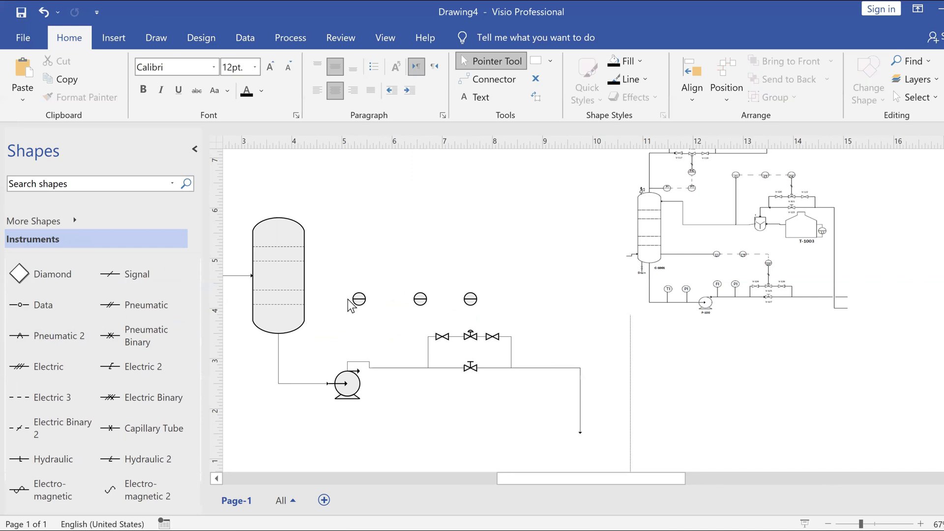
Step: Draw a connector between the leftmost indicator and the column's lower right side, and leave connector drawing
{"action": "left_click", "coordinate": [464, 81]}
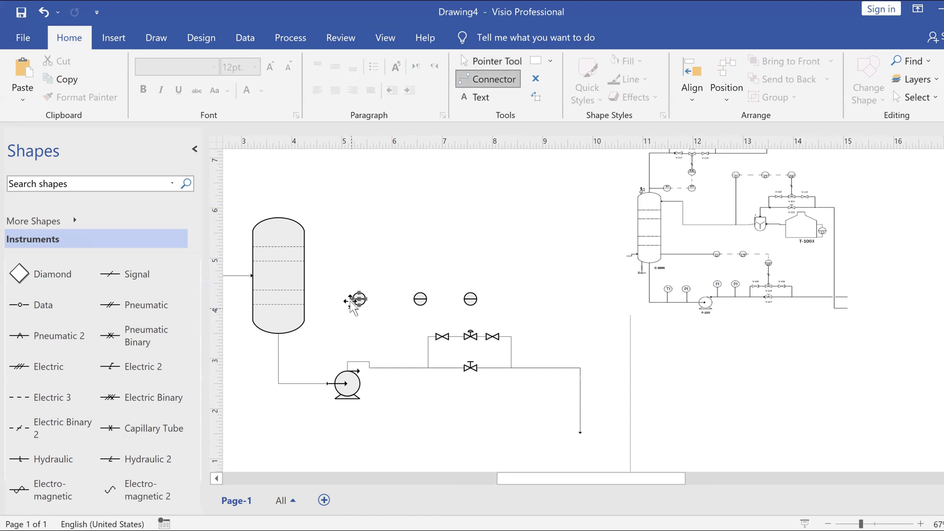
{"action": "mouse_move", "coordinate": [352, 299]}
{"action": "left_mouse_down"}
{"action": "mouse_move", "coordinate": [296, 300]}
{"action": "mouse_move", "coordinate": [304, 304]}
{"action": "left_mouse_up"}
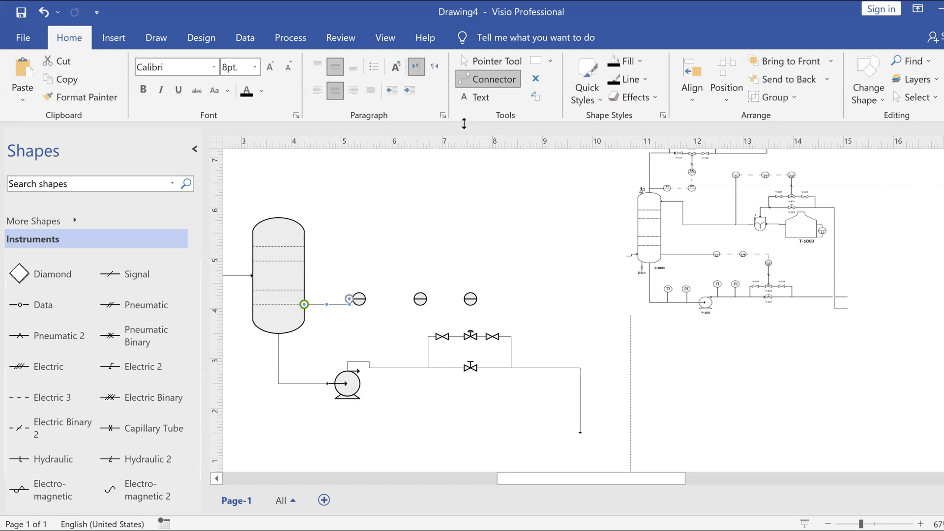
{"action": "left_click", "coordinate": [494, 63]}
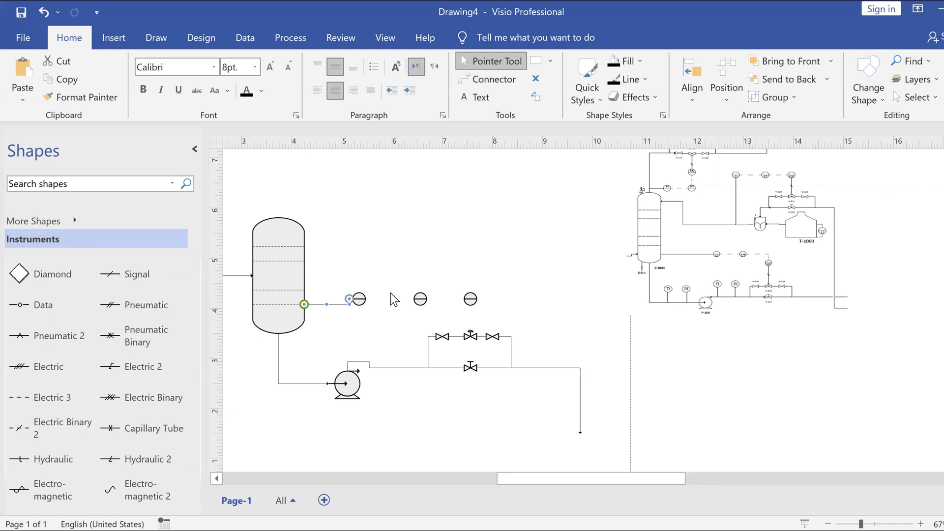
{"action": "left_click", "coordinate": [390, 293]}
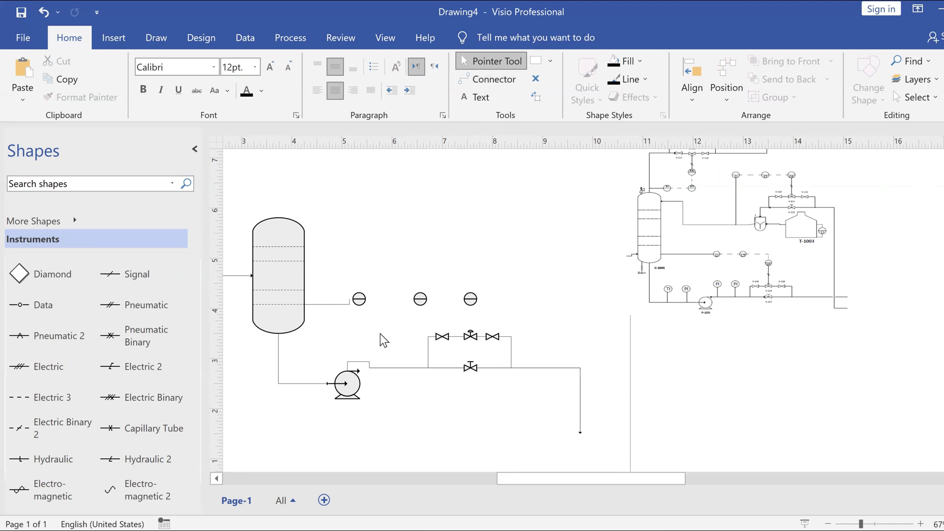
Step: Attach the column connector's loose end to the left edge of the leftmost indicator
{"action": "scroll", "coordinate": [355, 327], "scroll_direction": "up", "scroll_amount": 5}
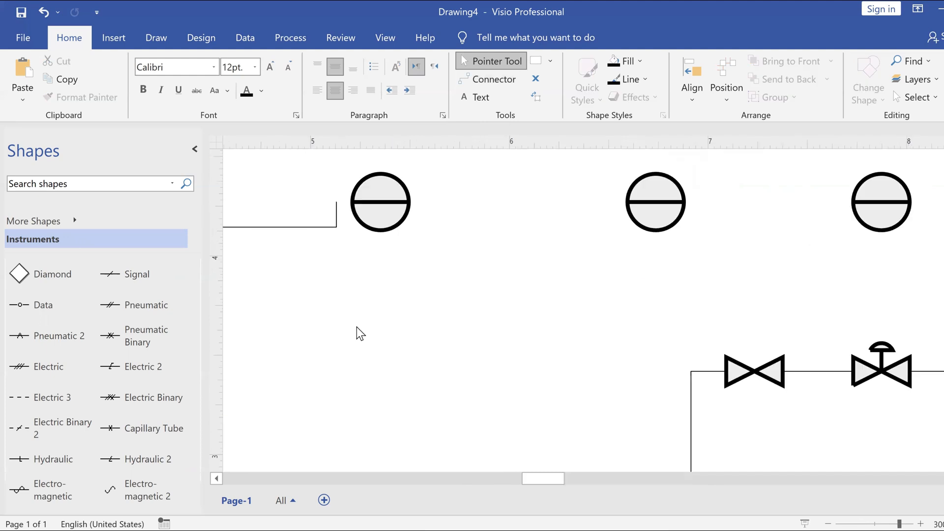
{"action": "left_click", "coordinate": [369, 191]}
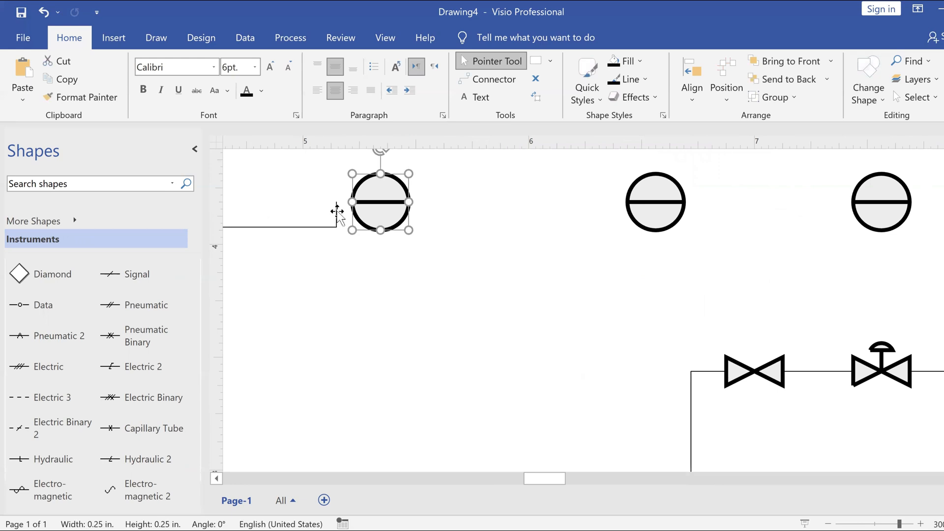
{"action": "left_click", "coordinate": [337, 211]}
{"action": "left_click_drag", "start_coordinate": [338, 200], "coordinate": [352, 201]}
{"action": "left_click", "coordinate": [435, 338]}
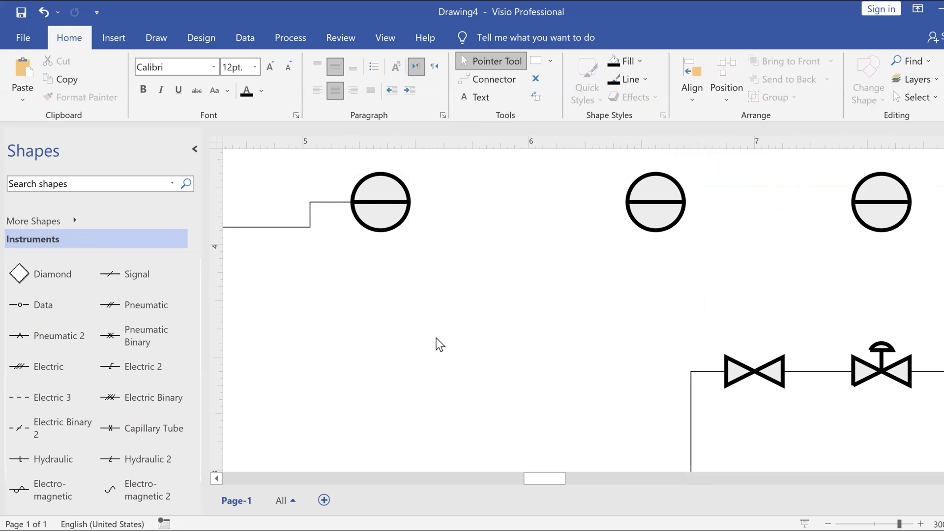
Step: Label the three indicators LI, LT and LIC from left to right
{"action": "scroll", "coordinate": [435, 338], "scroll_direction": "down", "scroll_amount": 4}
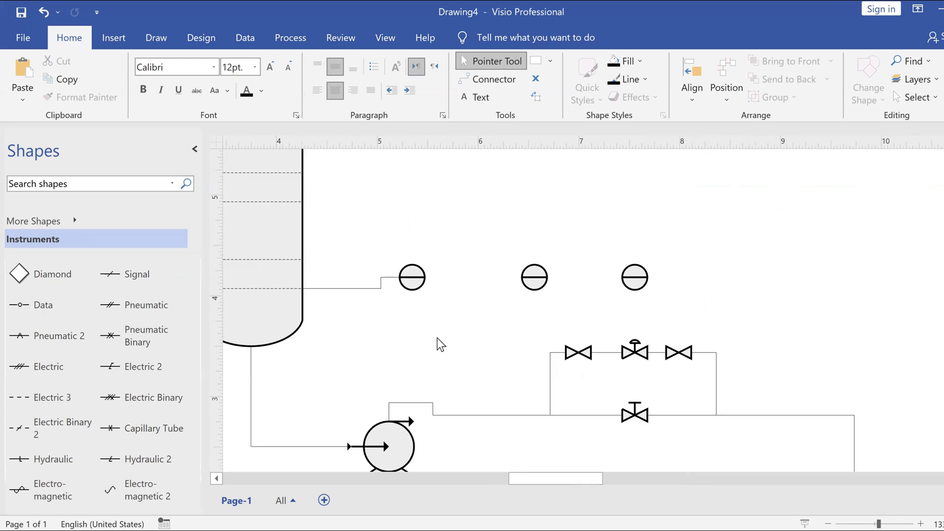
{"action": "double_click", "coordinate": [403, 280]}
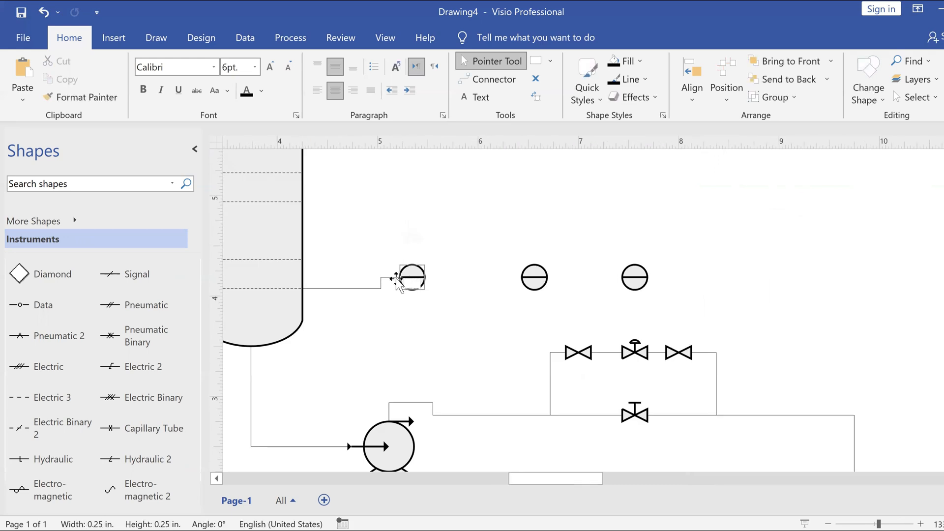
{"action": "type", "text": "LI"}
{"action": "left_click", "coordinate": [479, 333]}
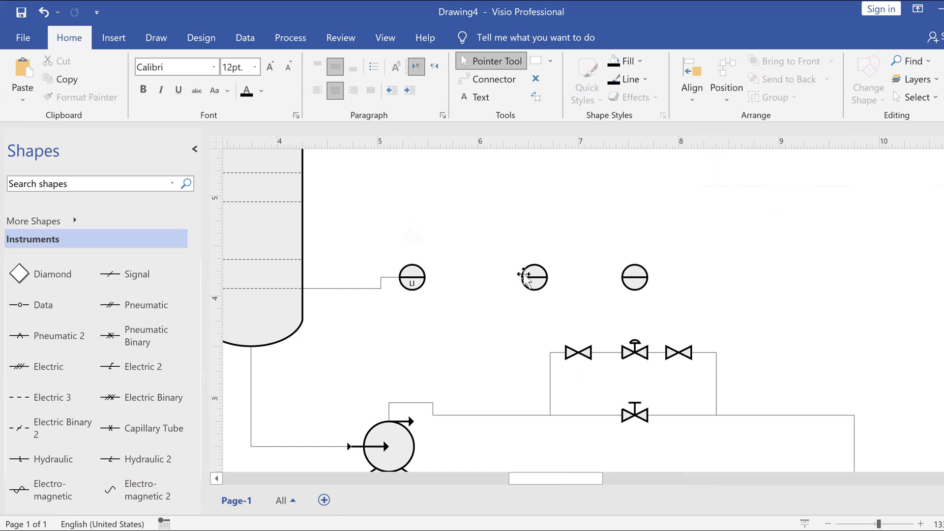
{"action": "left_click", "coordinate": [530, 283]}
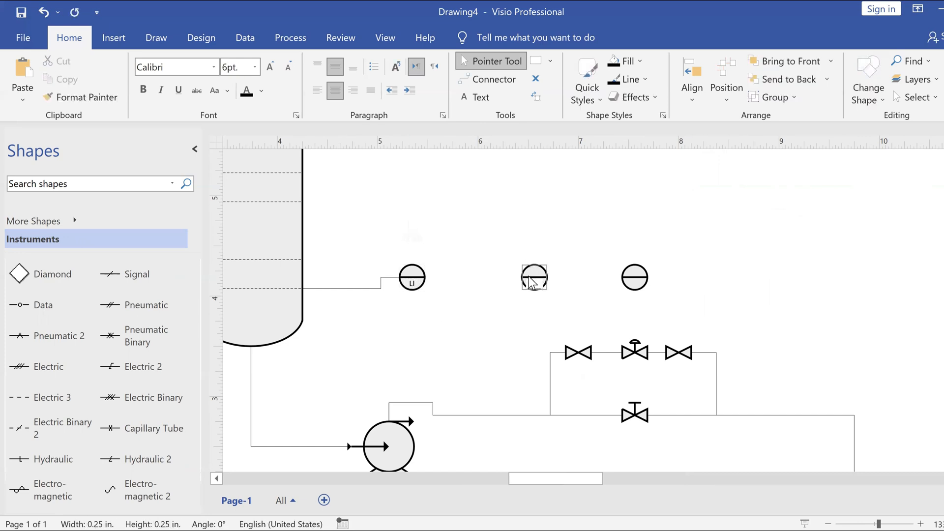
{"action": "type", "text": "LT"}
{"action": "left_click", "coordinate": [635, 294]}
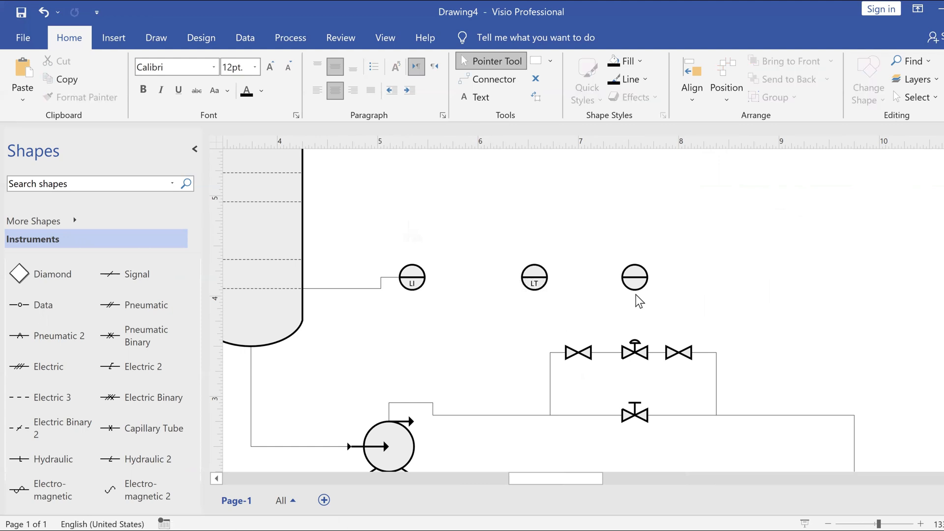
{"action": "left_click", "coordinate": [626, 281]}
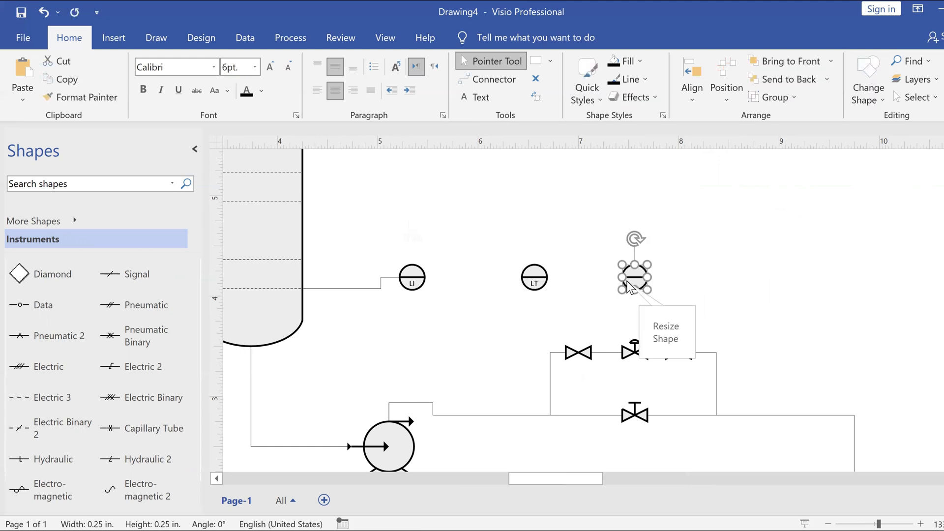
{"action": "left_click", "coordinate": [632, 290]}
{"action": "double_click", "coordinate": [632, 283]}
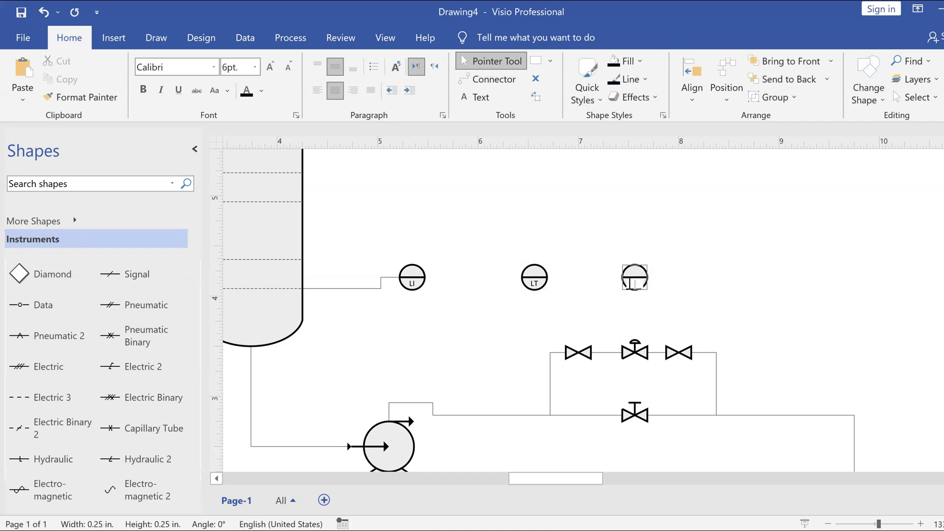
{"action": "left_click", "coordinate": [516, 320]}
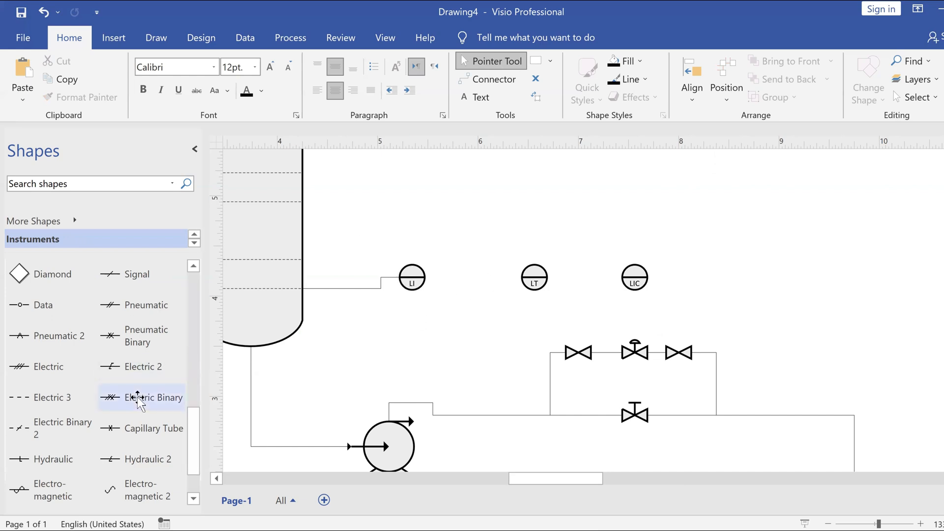
Step: Connect the LI indicator to the LT indicator with a straight Electric 3 signal line
{"action": "left_click_drag", "start_coordinate": [69, 393], "coordinate": [464, 235]}
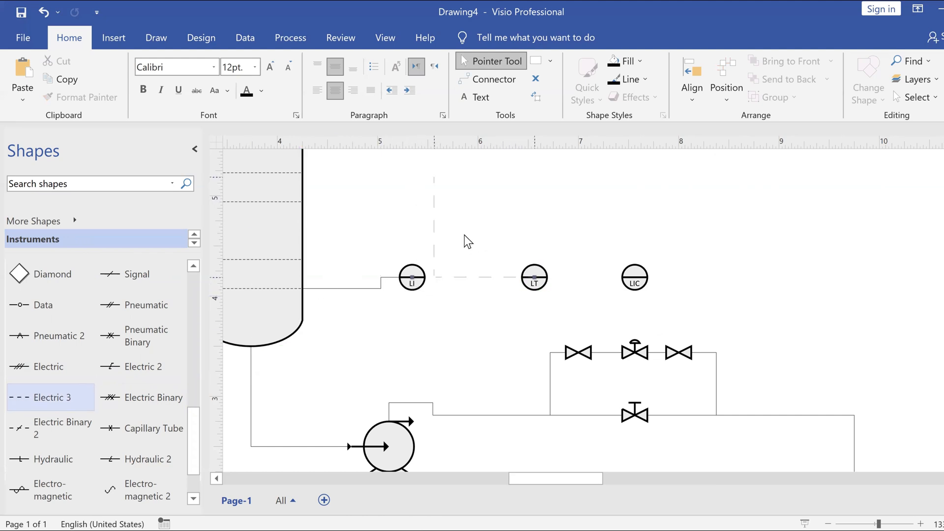
{"action": "left_click_drag", "start_coordinate": [434, 197], "coordinate": [428, 277]}
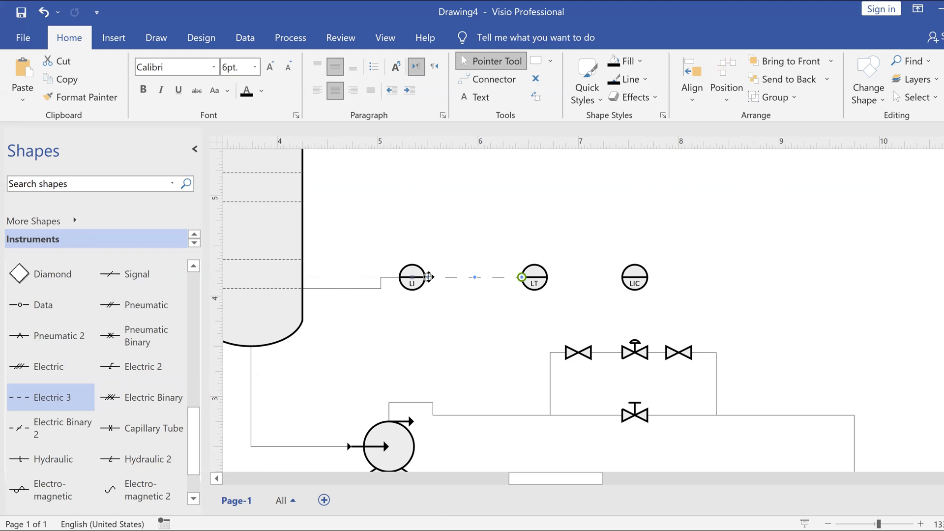
{"action": "left_click", "coordinate": [561, 219]}
Step: Connect the LT indicator to the LIC indicator with a second straight Electric 3 signal line
{"action": "key", "text": "ctrl+z"}
{"action": "left_click_drag", "start_coordinate": [612, 277], "coordinate": [622, 278]}
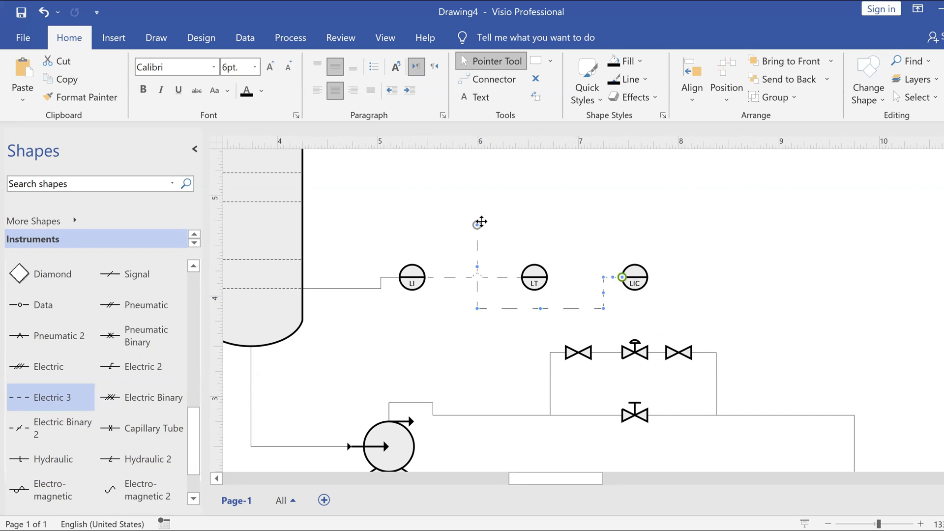
{"action": "left_click_drag", "start_coordinate": [487, 230], "coordinate": [543, 275]}
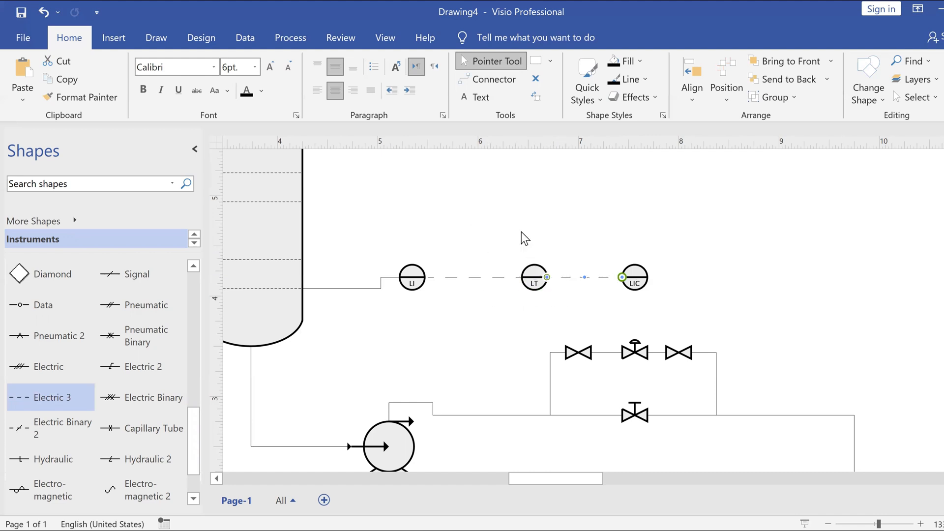
{"action": "left_click", "coordinate": [507, 192]}
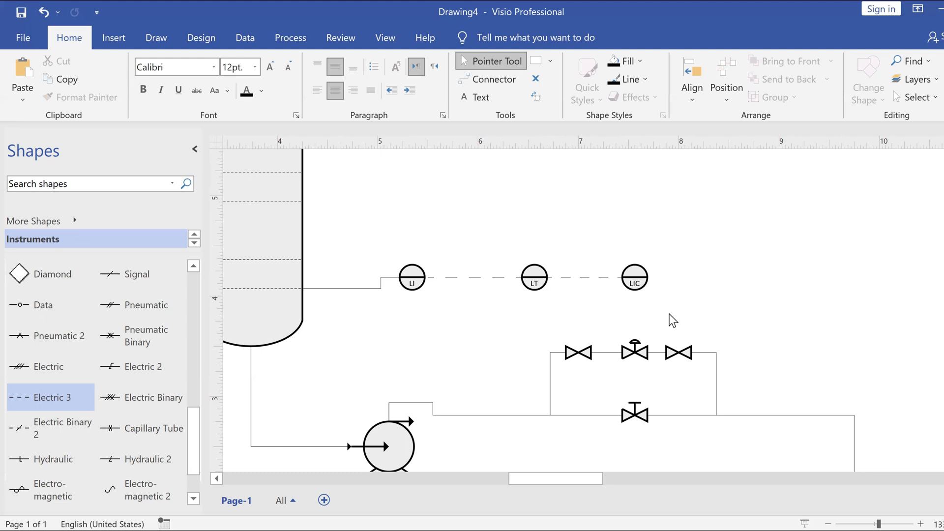
Step: Connect the bottom of the LIC indicator to the top of the diaphragm valve with a Pneumatic signal line
{"action": "left_click", "coordinate": [143, 309]}
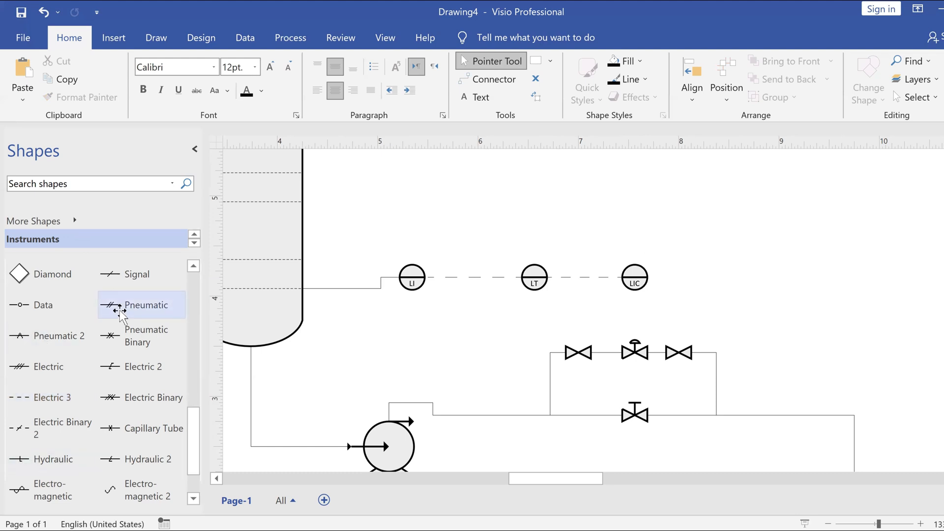
{"action": "mouse_move", "coordinate": [774, 305]}
{"action": "left_mouse_down"}
{"action": "mouse_move", "coordinate": [675, 206]}
{"action": "mouse_move", "coordinate": [647, 276]}
{"action": "mouse_move", "coordinate": [653, 302]}
{"action": "mouse_move", "coordinate": [616, 309]}
{"action": "mouse_move", "coordinate": [634, 290]}
{"action": "left_mouse_up"}
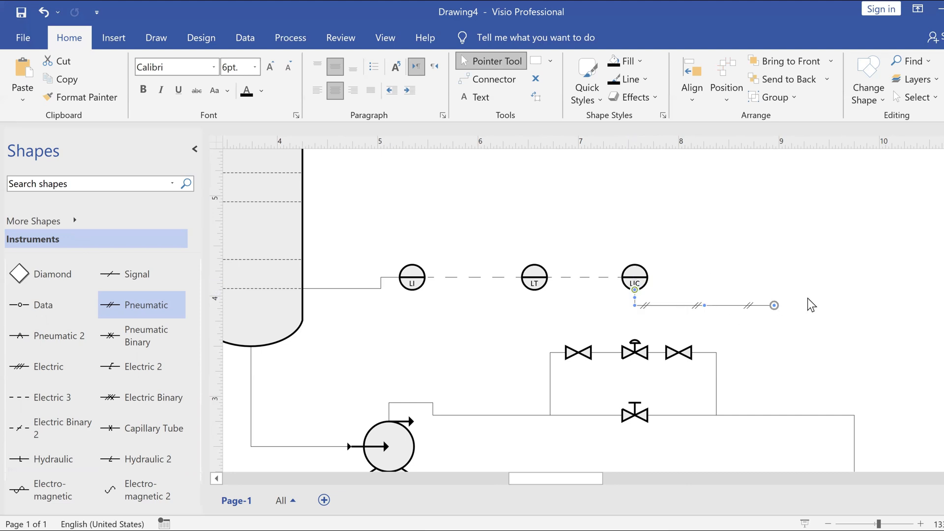
{"action": "left_click_drag", "start_coordinate": [772, 305], "coordinate": [634, 344]}
{"action": "left_click", "coordinate": [578, 318]}
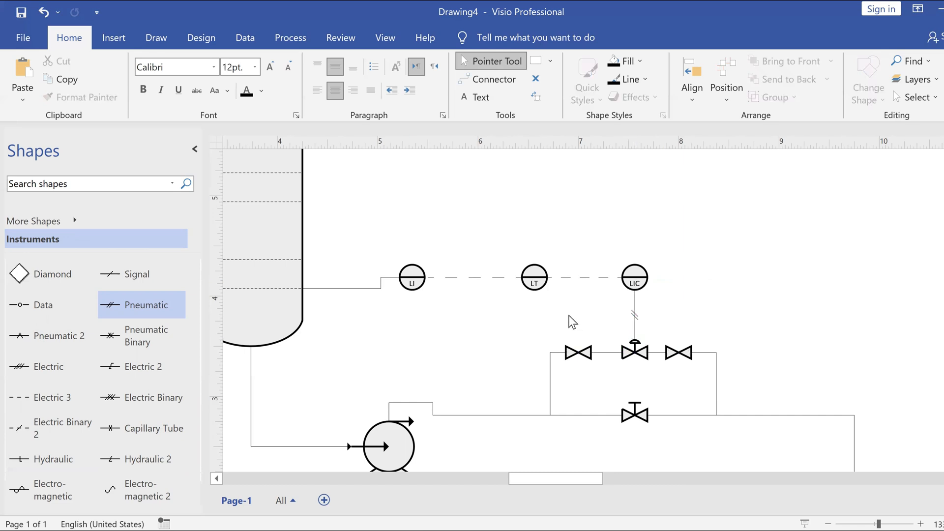
Step: Place a Gate valve from the Valves and Fittings stencil just below and left of the column's bottom outlet
{"action": "scroll", "coordinate": [573, 326], "scroll_direction": "down", "scroll_amount": 2}
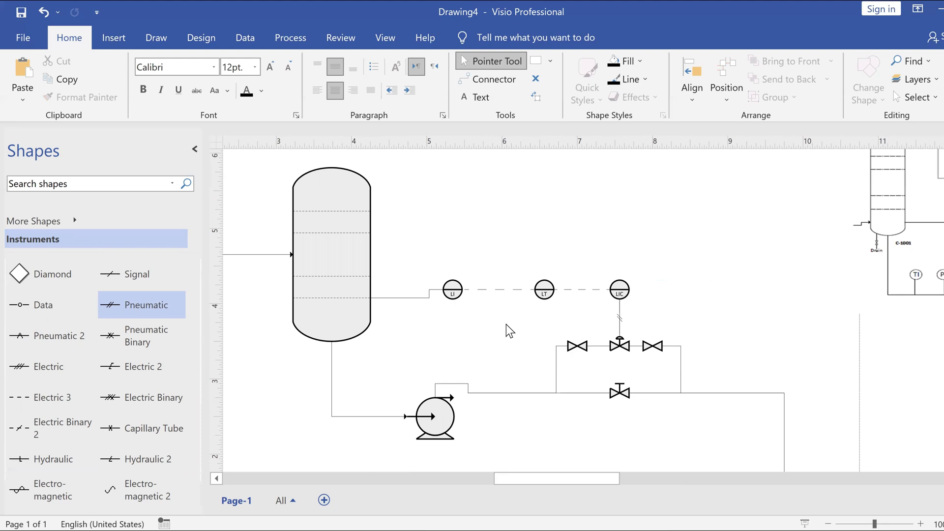
{"action": "scroll", "coordinate": [506, 323], "scroll_direction": "down", "scroll_amount": 1}
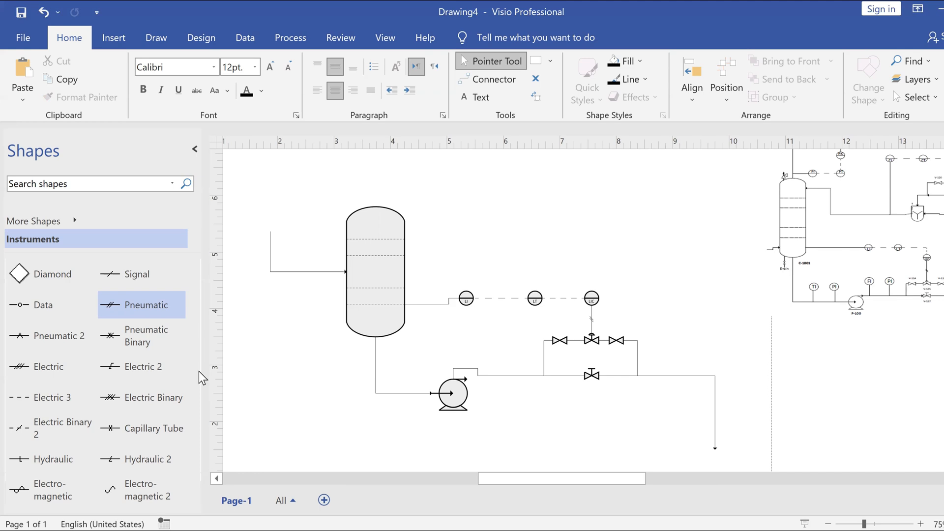
{"action": "scroll", "coordinate": [156, 237], "scroll_direction": "down", "scroll_amount": 1}
{"action": "scroll", "coordinate": [155, 238], "scroll_direction": "down", "scroll_amount": 1}
{"action": "left_click", "coordinate": [155, 237]}
{"action": "left_click_drag", "start_coordinate": [87, 283], "coordinate": [343, 358]}
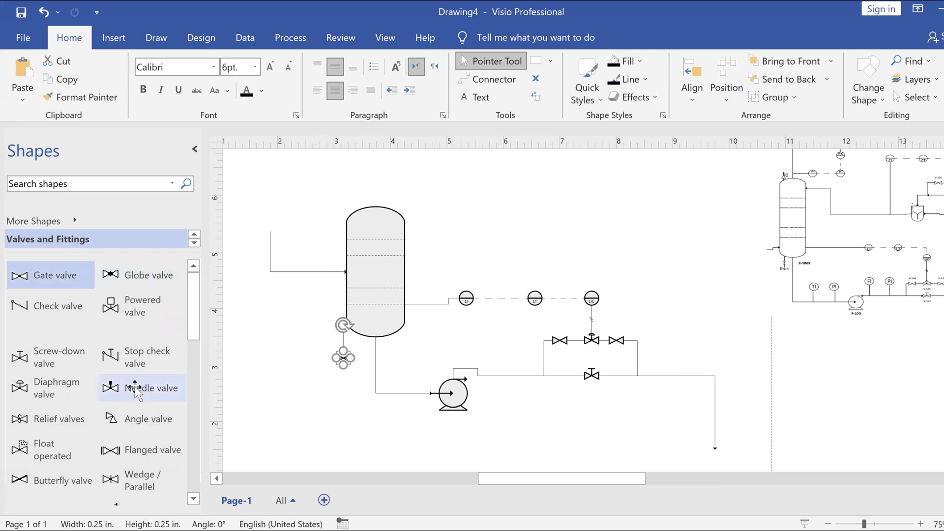
Step: Rotate the new gate valve beside the column's bottom outlet to -90° so it stands vertically
{"action": "scroll", "coordinate": [135, 391], "scroll_direction": "down", "scroll_amount": 5}
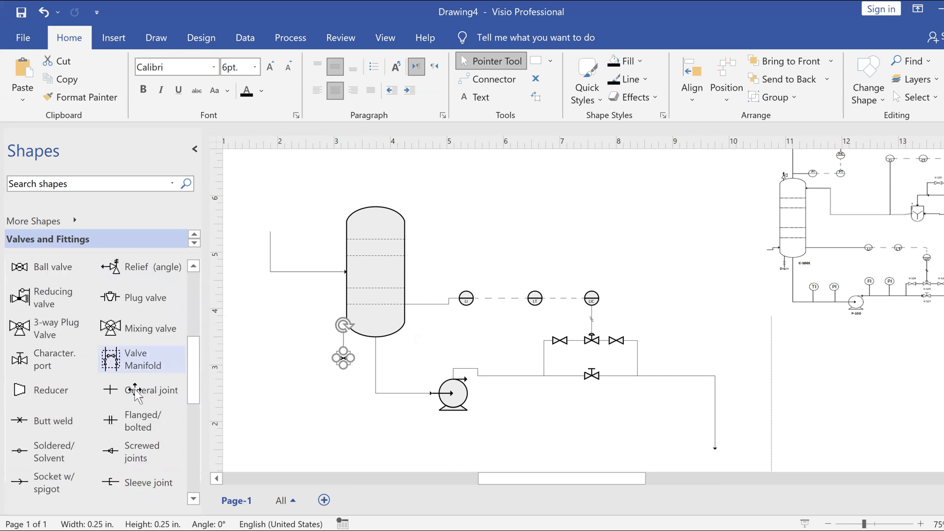
{"action": "scroll", "coordinate": [143, 403], "scroll_direction": "down", "scroll_amount": 1}
{"action": "scroll", "coordinate": [147, 411], "scroll_direction": "down", "scroll_amount": 6}
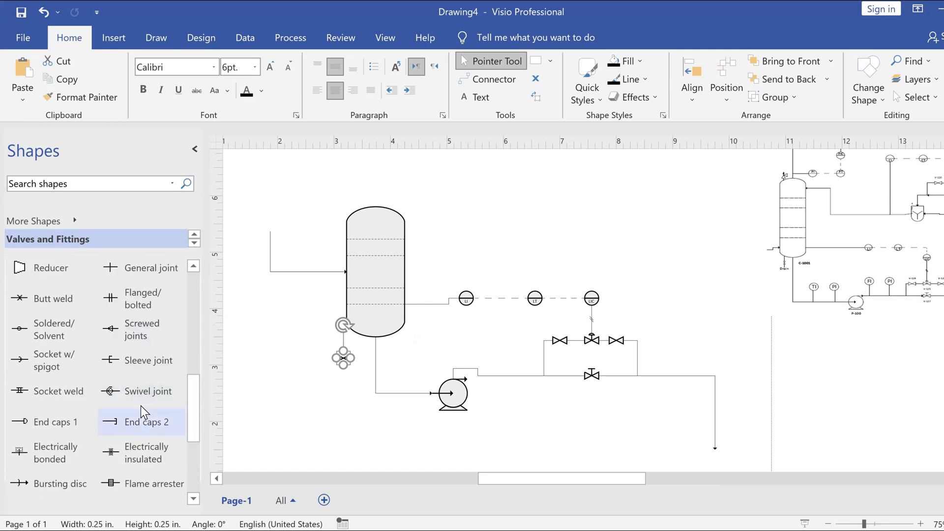
{"action": "scroll", "coordinate": [144, 413], "scroll_direction": "up", "scroll_amount": 4}
{"action": "left_click_drag", "start_coordinate": [344, 326], "coordinate": [376, 359]}
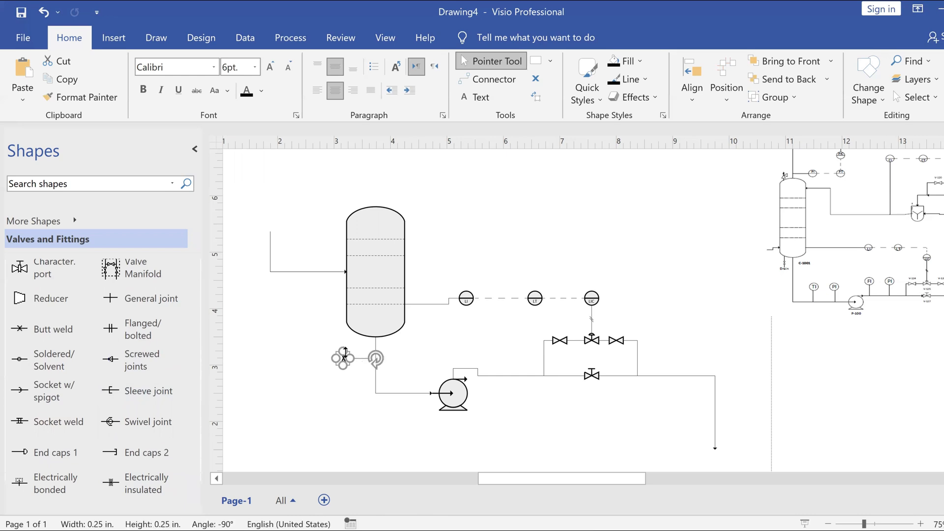
{"action": "left_click", "coordinate": [340, 397]}
{"action": "scroll", "coordinate": [339, 397], "scroll_direction": "up", "scroll_amount": 3}
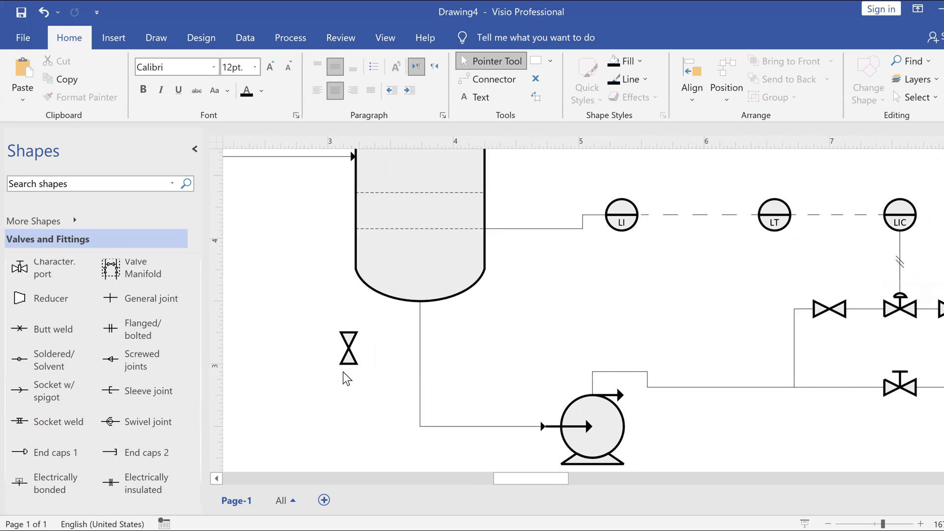
Step: Move the vertical gate valve under the column's lower-left curve and connect its top to the column with a short straight connector
{"action": "left_click_drag", "start_coordinate": [344, 345], "coordinate": [376, 326]}
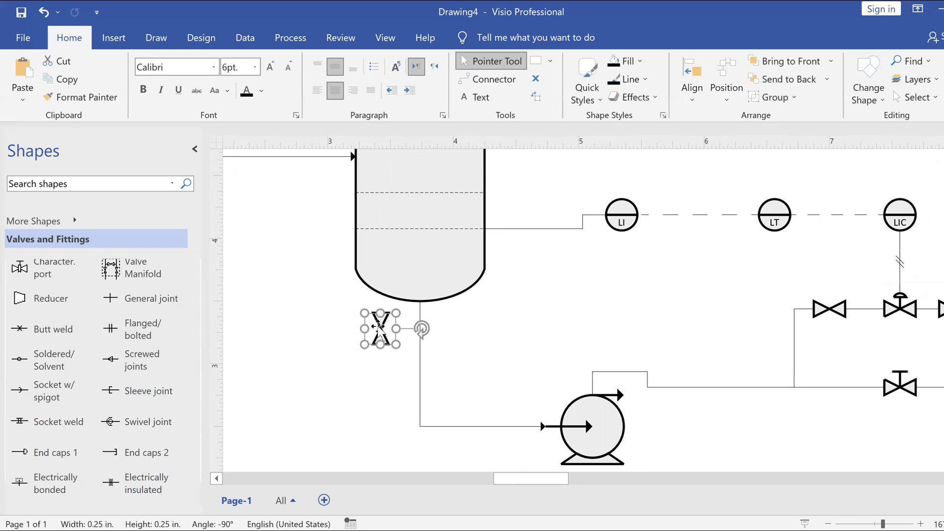
{"action": "left_click", "coordinate": [491, 80]}
{"action": "left_click_drag", "start_coordinate": [379, 296], "coordinate": [381, 313]}
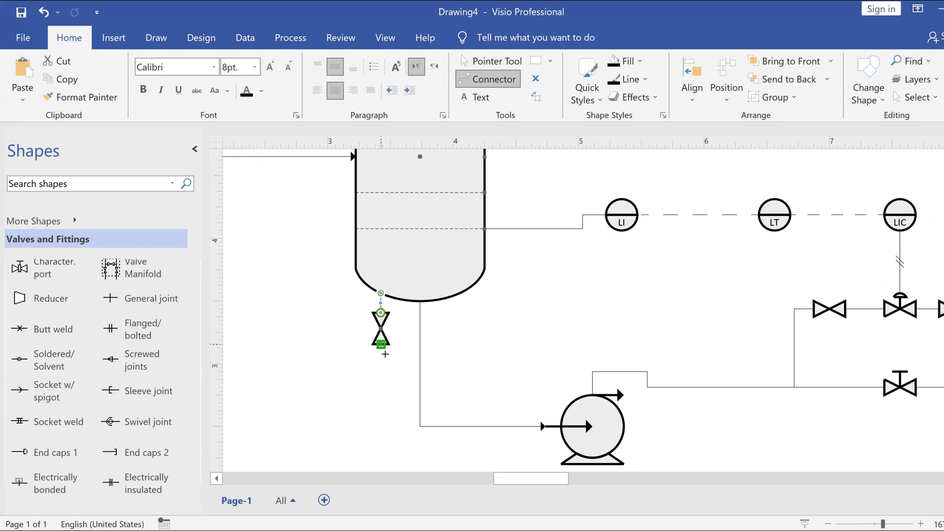
Step: Draw a short drain connector downward from the bottom of the gate valve beneath the column
{"action": "left_click_drag", "start_coordinate": [389, 380], "coordinate": [389, 379]}
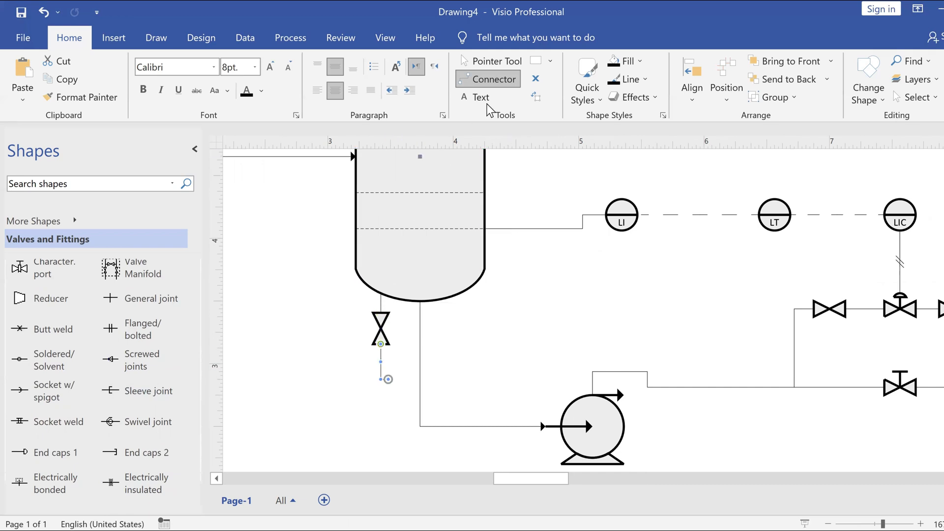
{"action": "left_click", "coordinate": [490, 63]}
{"action": "scroll", "coordinate": [515, 307], "scroll_direction": "down", "scroll_amount": 5}
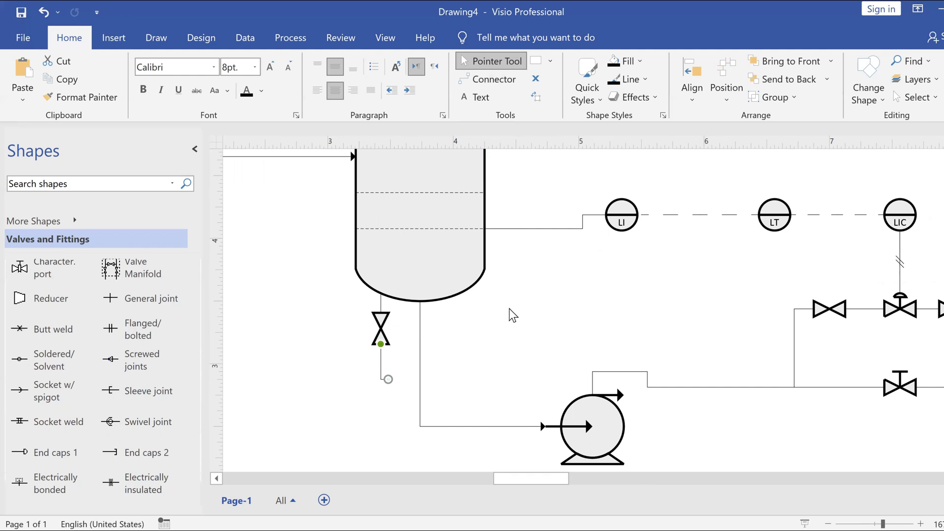
{"action": "left_click", "coordinate": [526, 196]}
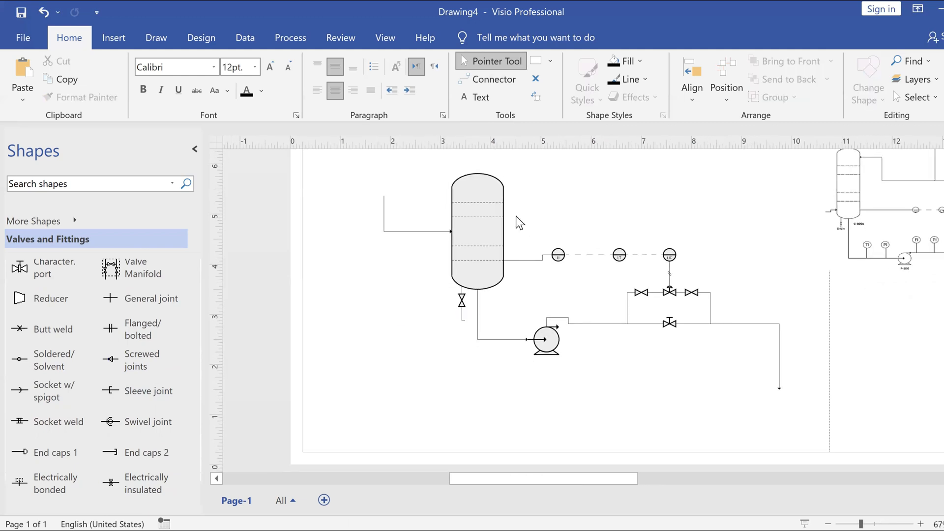
Step: Add a Major PipelineR from the Pipelines stencil at the column's top outlet, running upward and ending to the right above the column
{"action": "scroll", "coordinate": [515, 217], "scroll_direction": "up", "scroll_amount": 3}
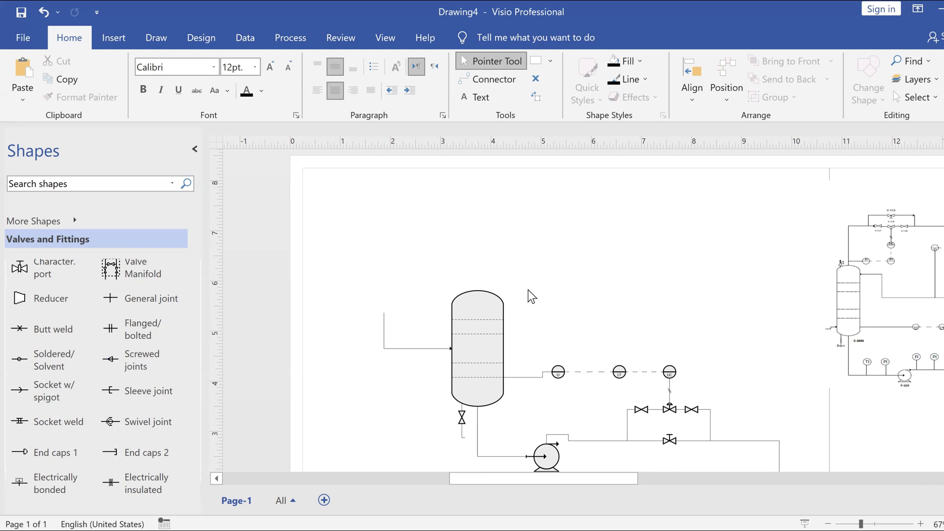
{"action": "scroll", "coordinate": [99, 240], "scroll_direction": "up", "scroll_amount": 3}
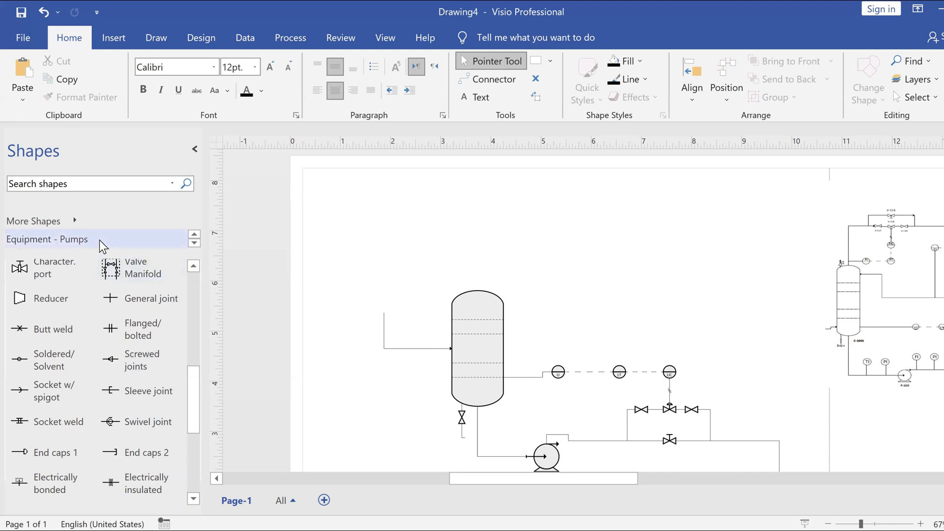
{"action": "scroll", "coordinate": [99, 239], "scroll_direction": "down", "scroll_amount": 2}
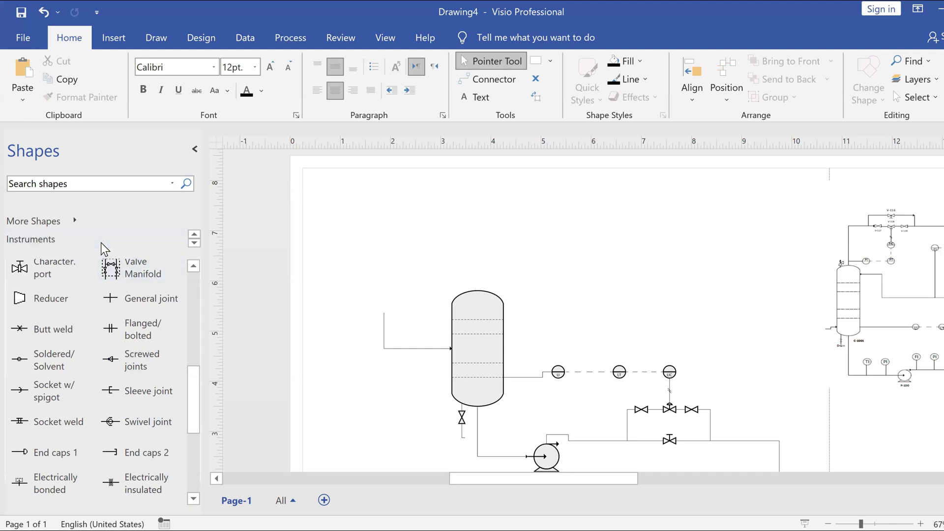
{"action": "scroll", "coordinate": [101, 243], "scroll_direction": "down", "scroll_amount": 1}
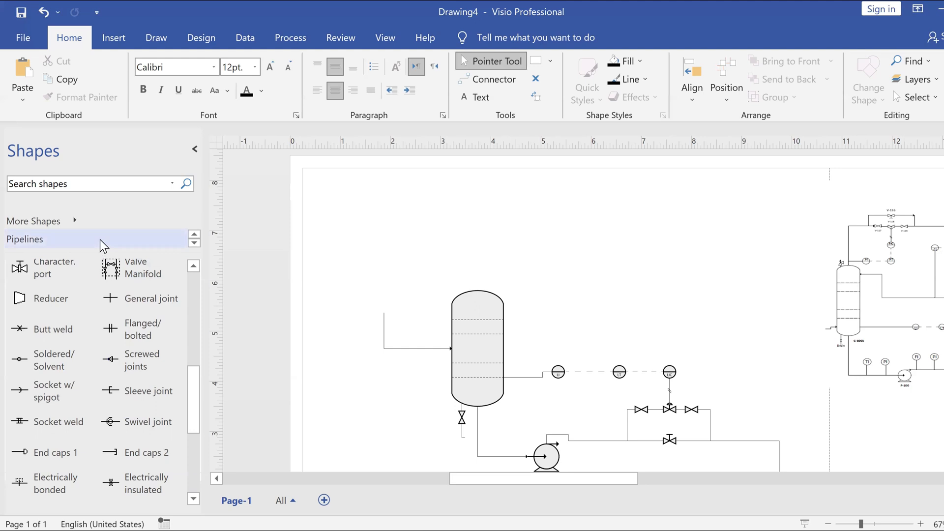
{"action": "left_click", "coordinate": [100, 240]}
{"action": "left_click_drag", "start_coordinate": [93, 272], "coordinate": [477, 290]}
{"action": "left_click", "coordinate": [724, 277]}
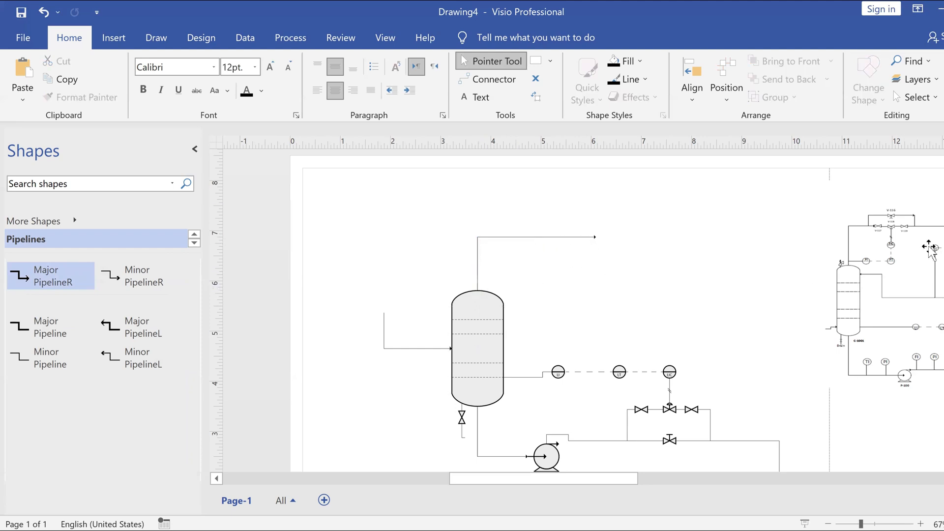